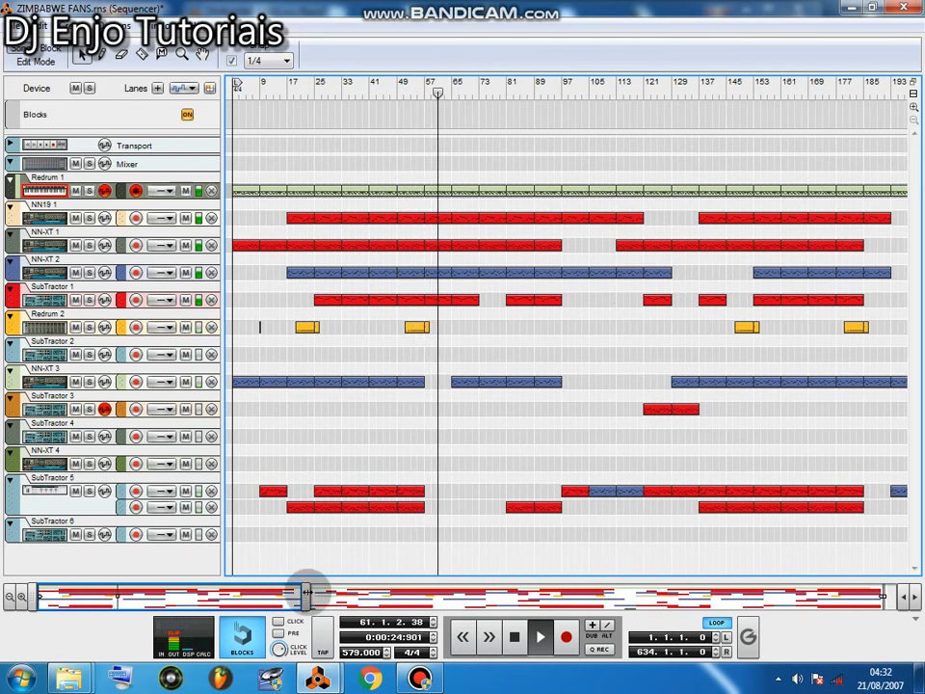
# - Examine the song's arrangement across all device tracks during playback
pyautogui.moveTo(305, 594); pyautogui.dragTo(325, 594)
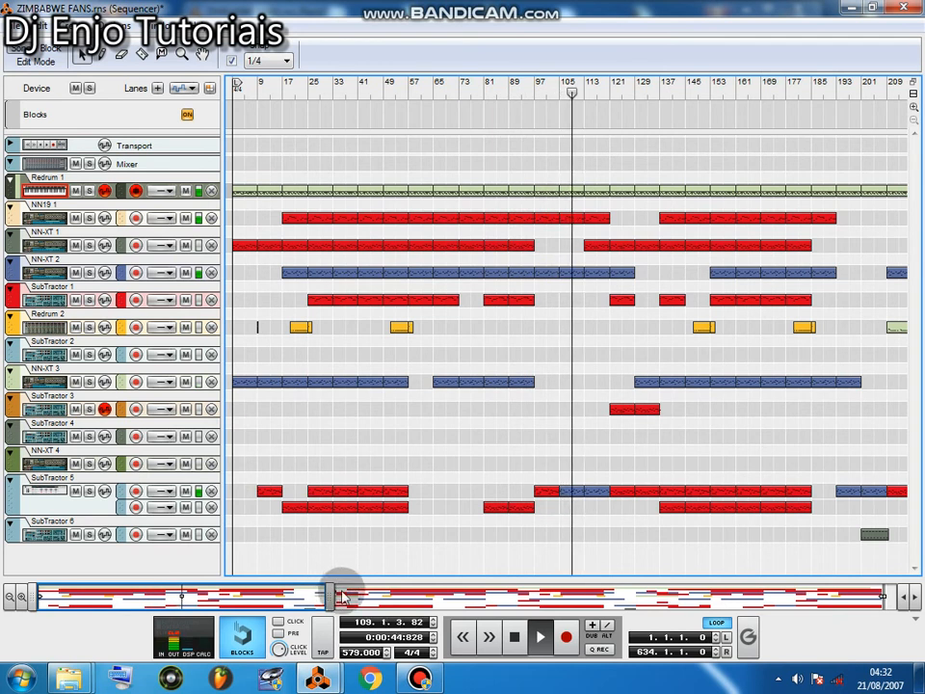
pyautogui.moveTo(325, 595); pyautogui.dragTo(708, 599)
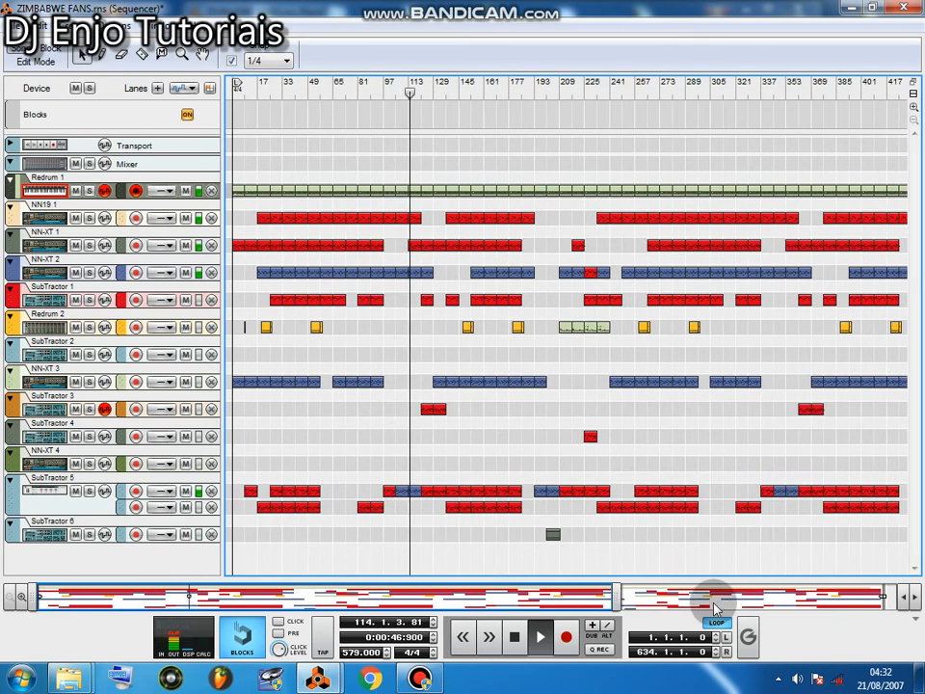
pyautogui.moveTo(589, 601); pyautogui.dragTo(493, 598)
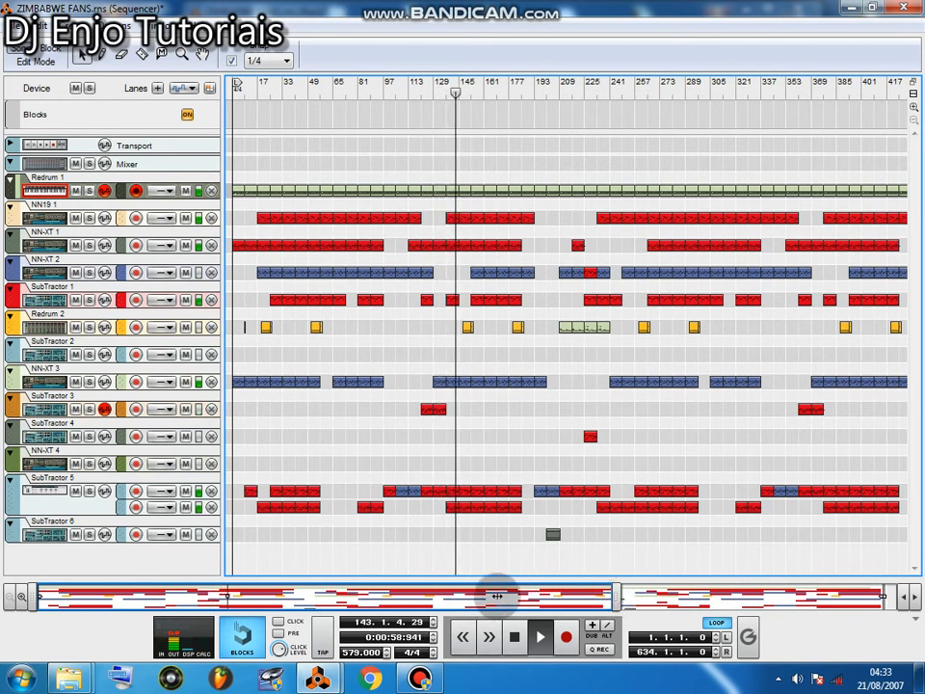
pyautogui.moveTo(613, 596); pyautogui.dragTo(445, 594)
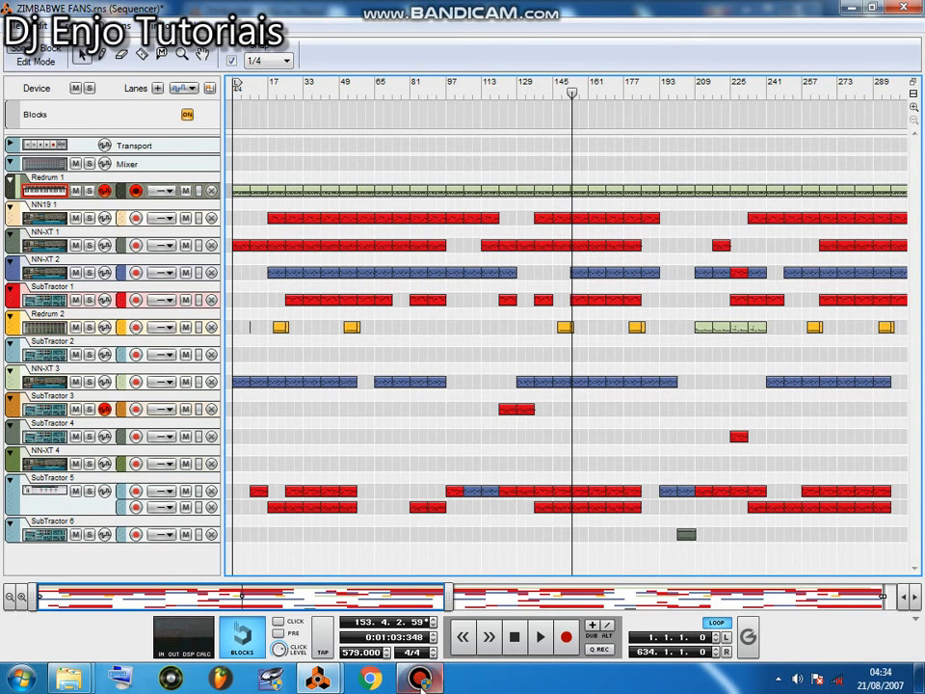
pyautogui.click(419, 678)
pyautogui.click(715, 249)
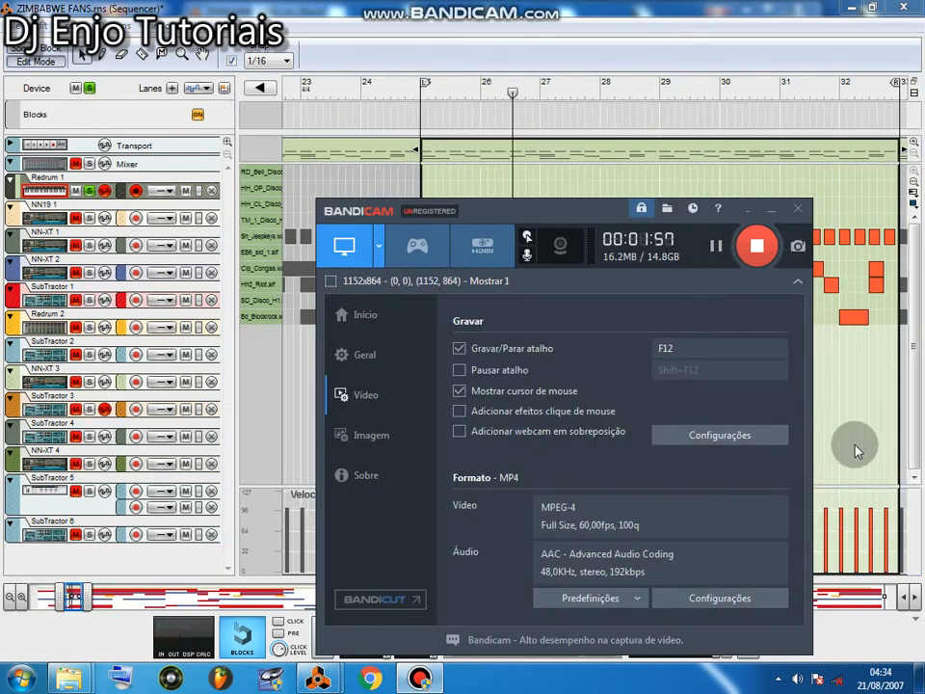
pyautogui.click(883, 433)
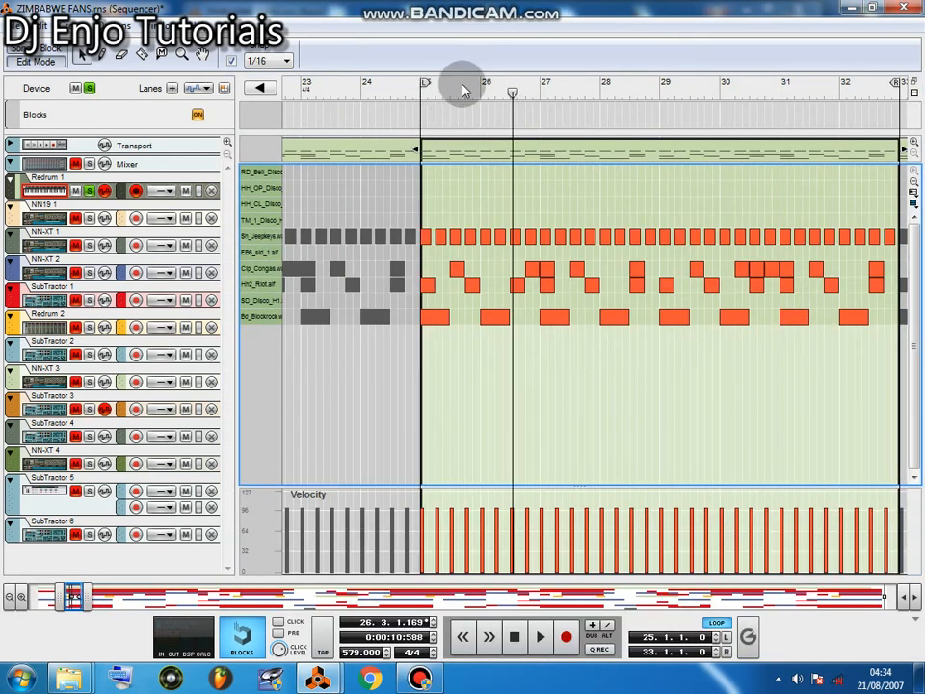
# - Play the Redrum 1 clip from bar 25 and audition the Bd_Blockrock drum sound, ending in the arrangement view
pyautogui.moveTo(462, 90)
pyautogui.mouseDown()
pyautogui.moveTo(454, 110)
pyautogui.moveTo(421, 97)
pyautogui.moveTo(427, 121)
pyautogui.mouseUp()
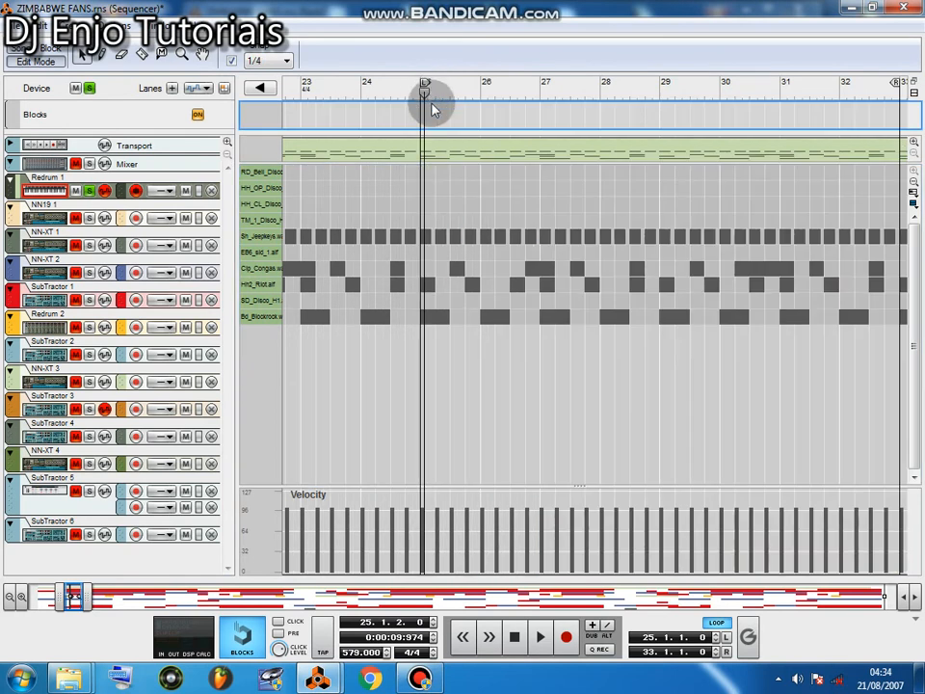
pyautogui.click(473, 156)
pyautogui.press('space')
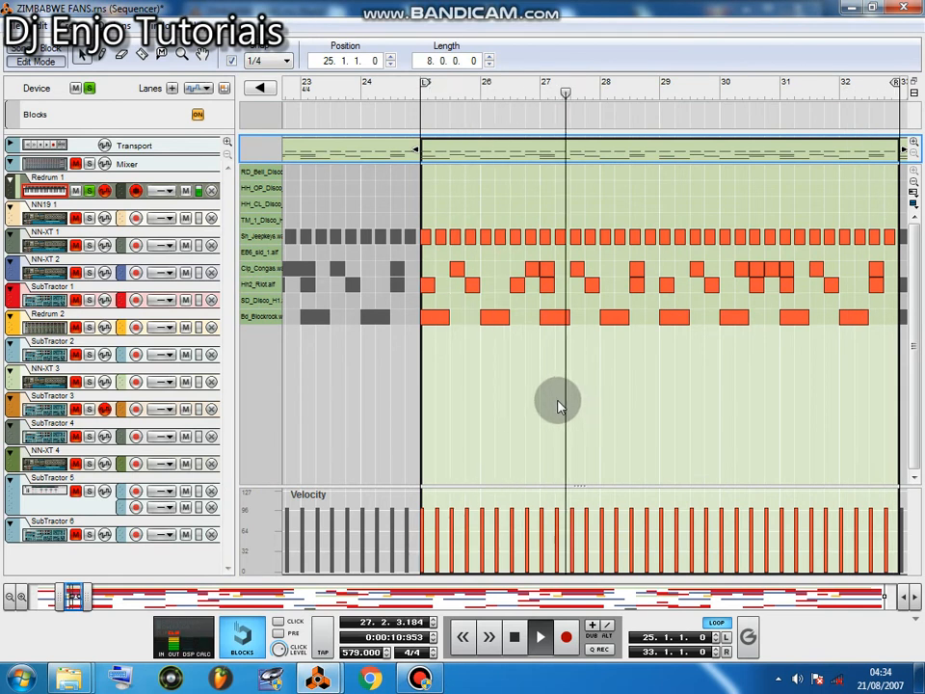
pyautogui.click(269, 317)
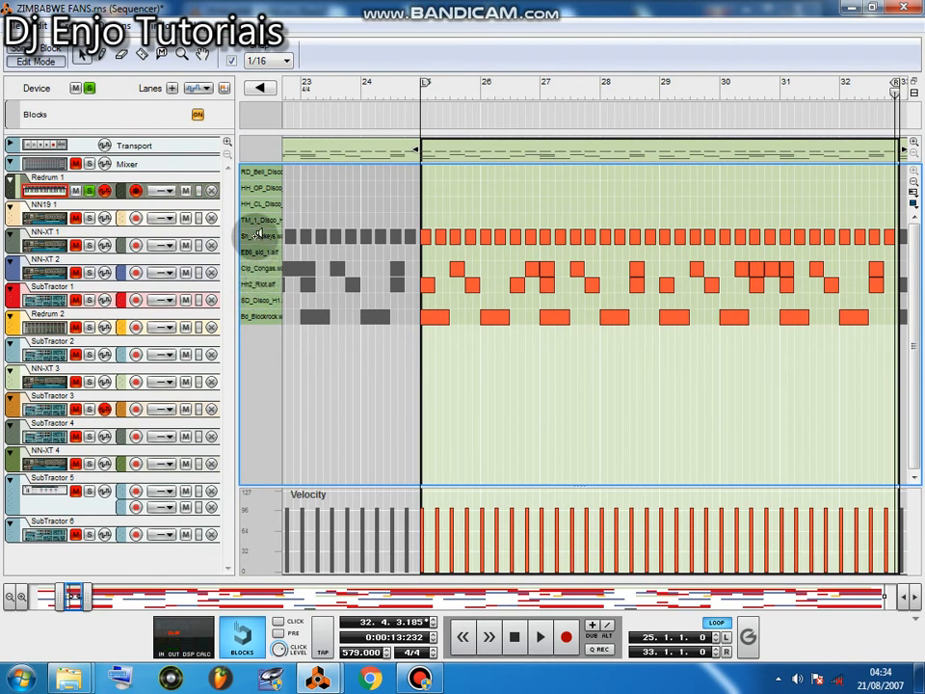
pyautogui.click(259, 88)
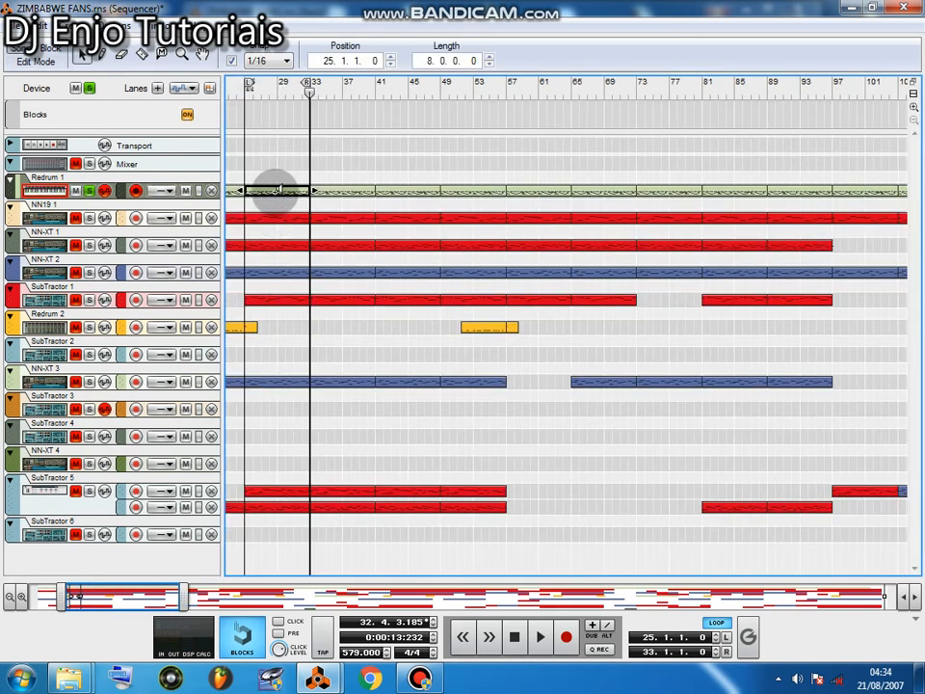
pyautogui.doubleClick(276, 189)
pyautogui.click(258, 87)
# - Solo NN19 1 alongside Redrum 1 and play its clip at bar 25 with the notes open in the editor
pyautogui.click(96, 219)
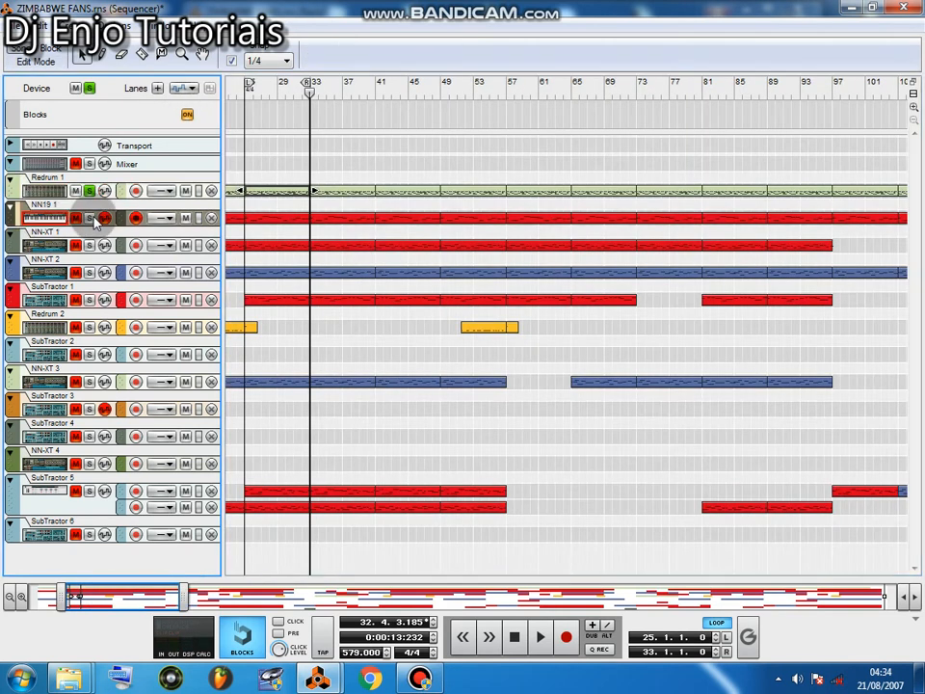
pyautogui.moveTo(56, 219); pyautogui.dragTo(65, 179)
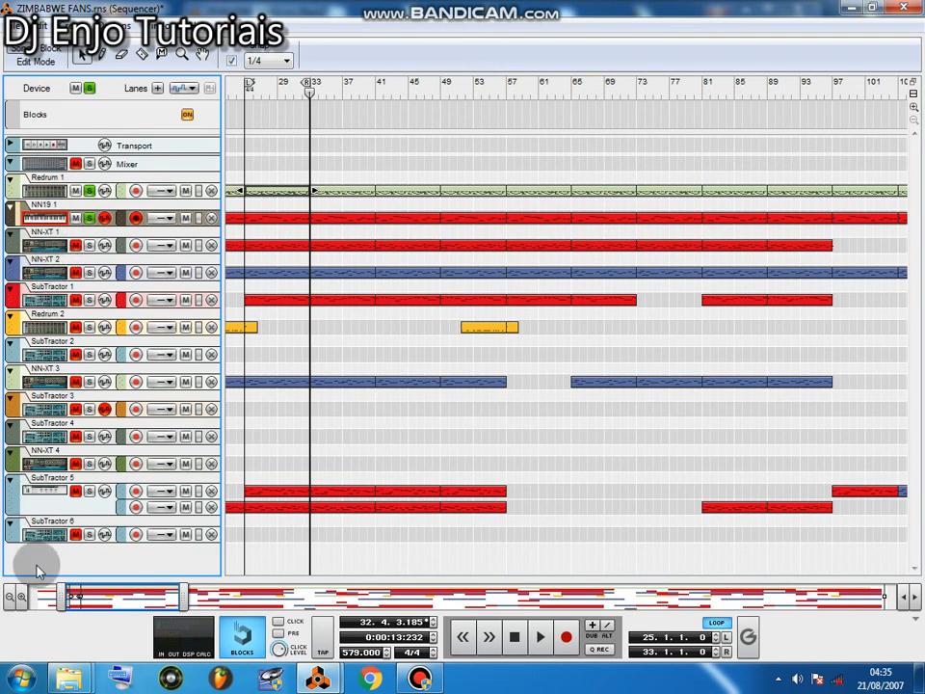
pyautogui.doubleClick(271, 219)
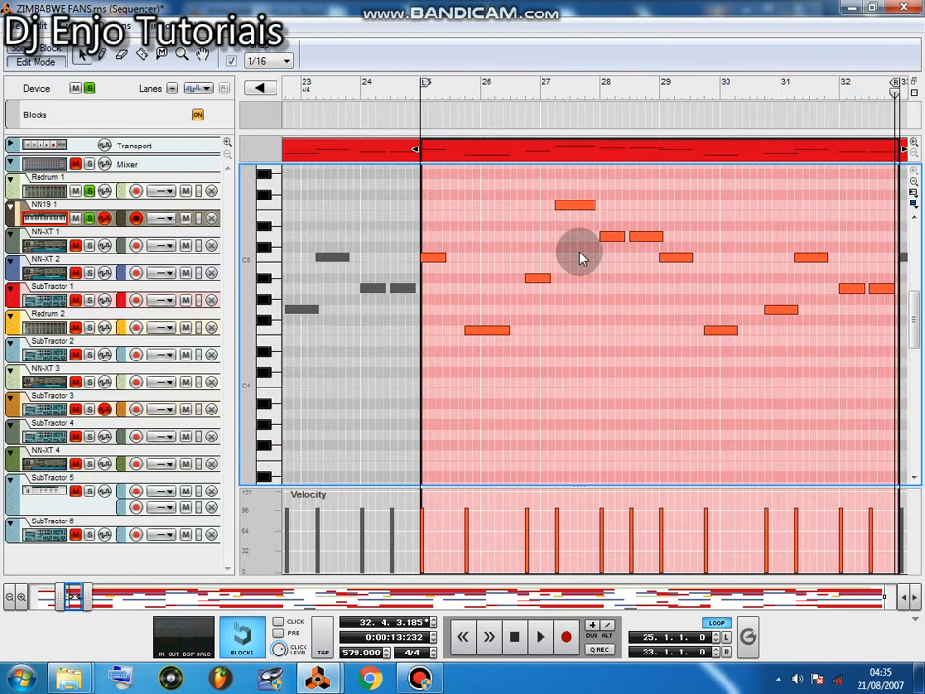
pyautogui.scroll(3, 518, 236)
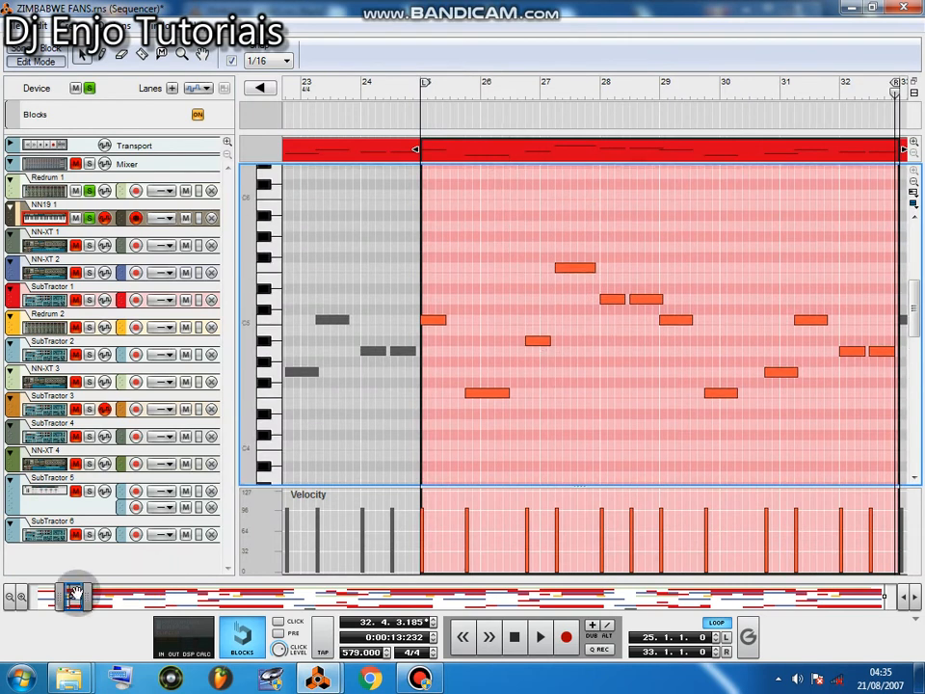
pyautogui.moveTo(77, 597); pyautogui.dragTo(99, 594)
pyautogui.press('space')
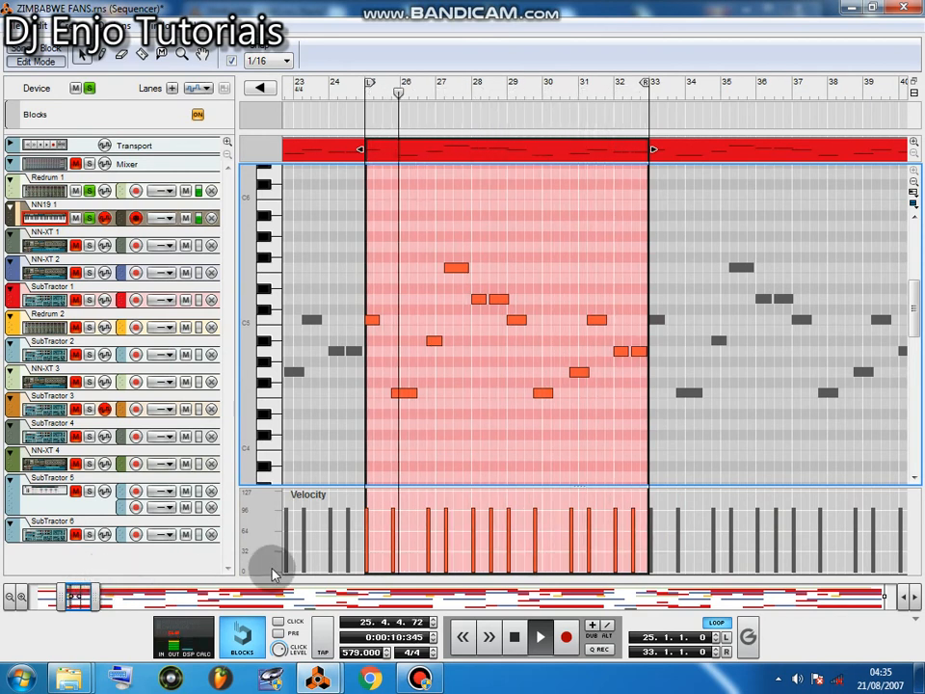
pyautogui.press('space')
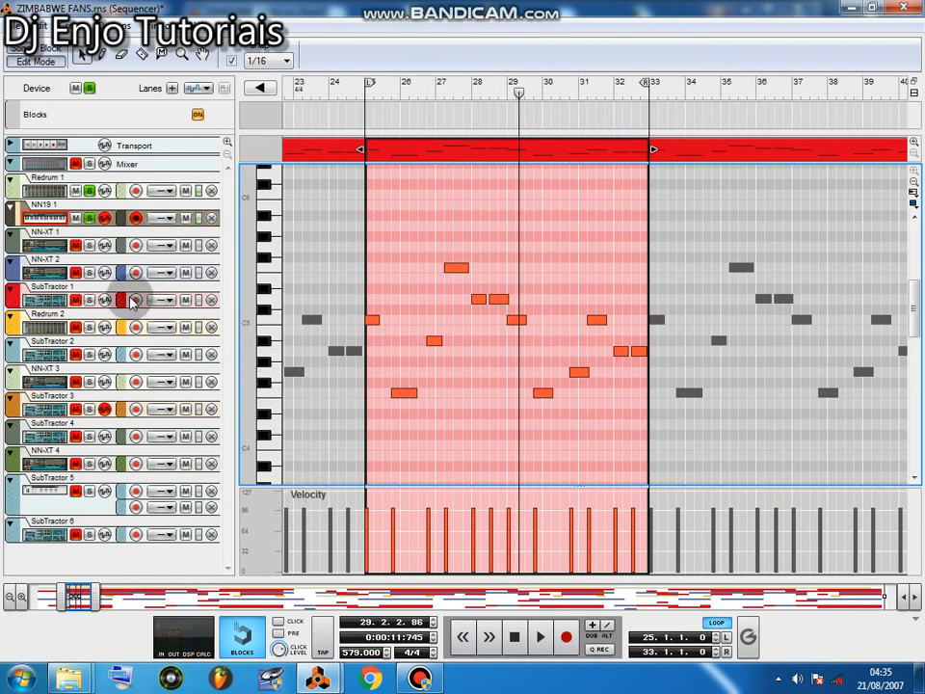
# - Solo NN-XT 1, select the notes in its clip between bars 25 and 33, and start playback
pyautogui.click(89, 245)
pyautogui.hotkey('ctrl', '3')
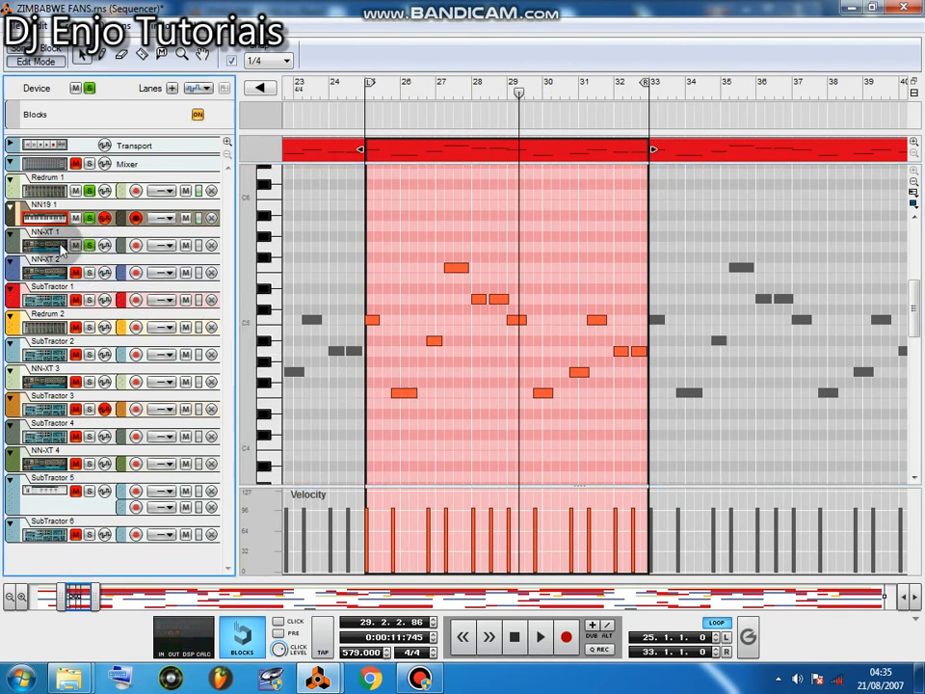
pyautogui.click(59, 249)
pyautogui.doubleClick(428, 222)
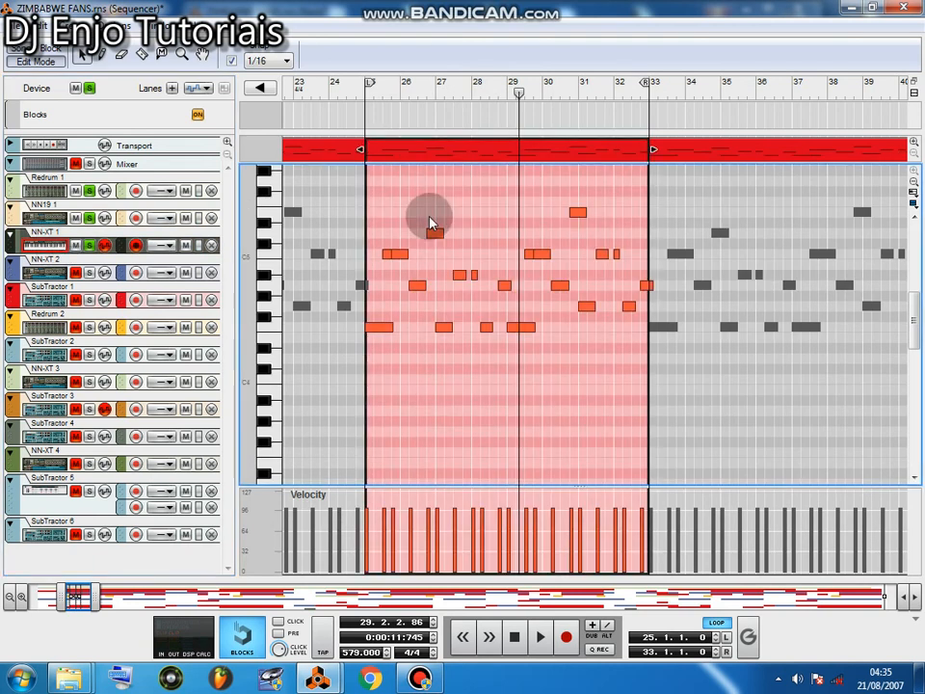
pyautogui.moveTo(376, 188); pyautogui.dragTo(625, 389)
pyautogui.hotkey('ctrl', '3')
pyautogui.press('space')
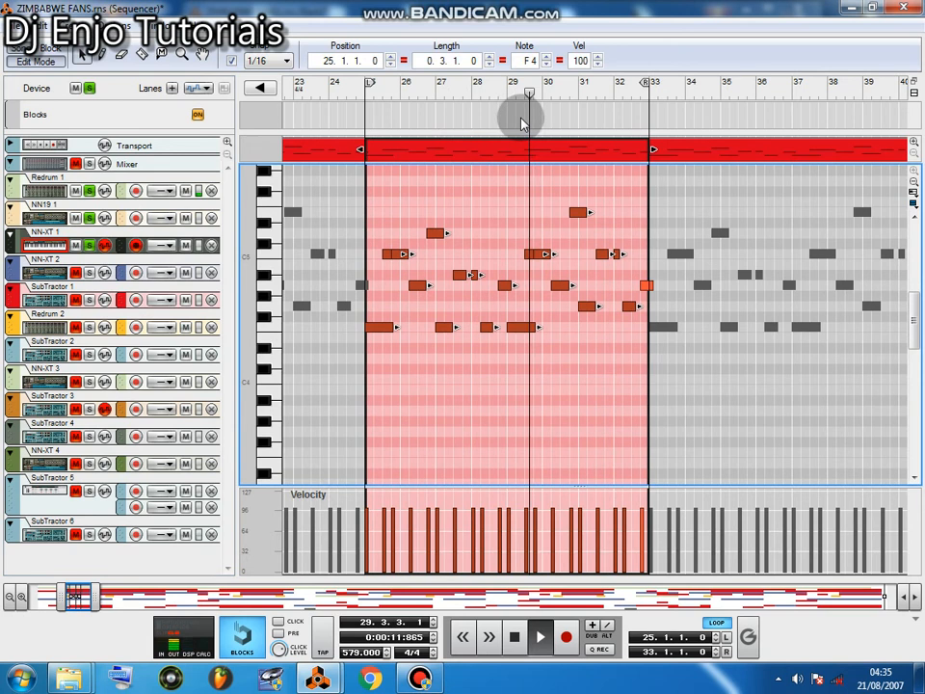
# - Deselect the notes and listen to NN-XT 1 with Redrum 1 alone, and with NN19 1 soloed as well
pyautogui.click(529, 387)
pyautogui.hotkey('ctrl', '5')
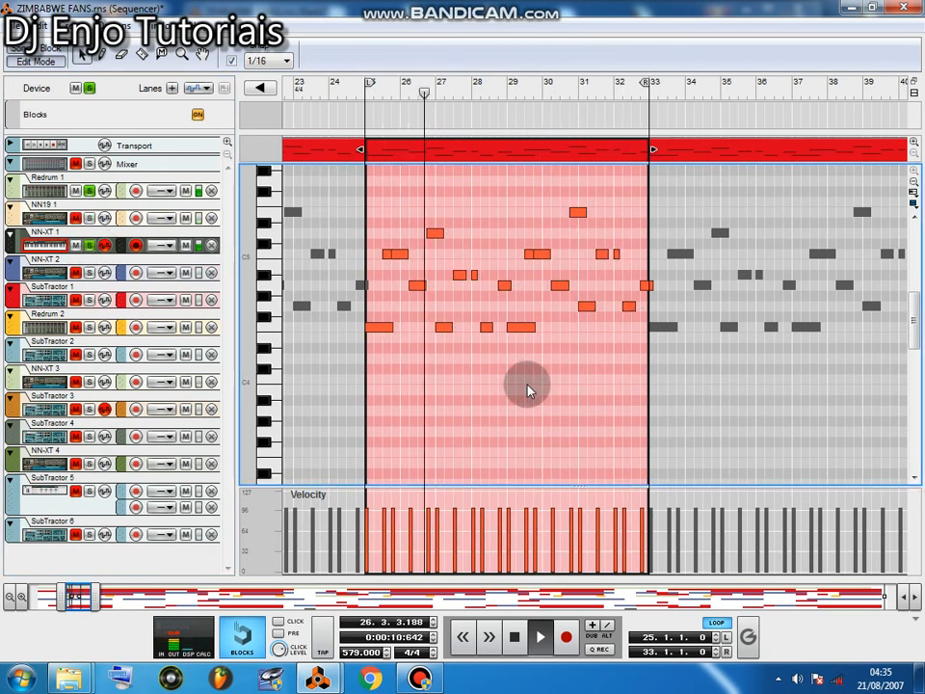
pyautogui.moveTo(72, 599); pyautogui.dragTo(78, 609)
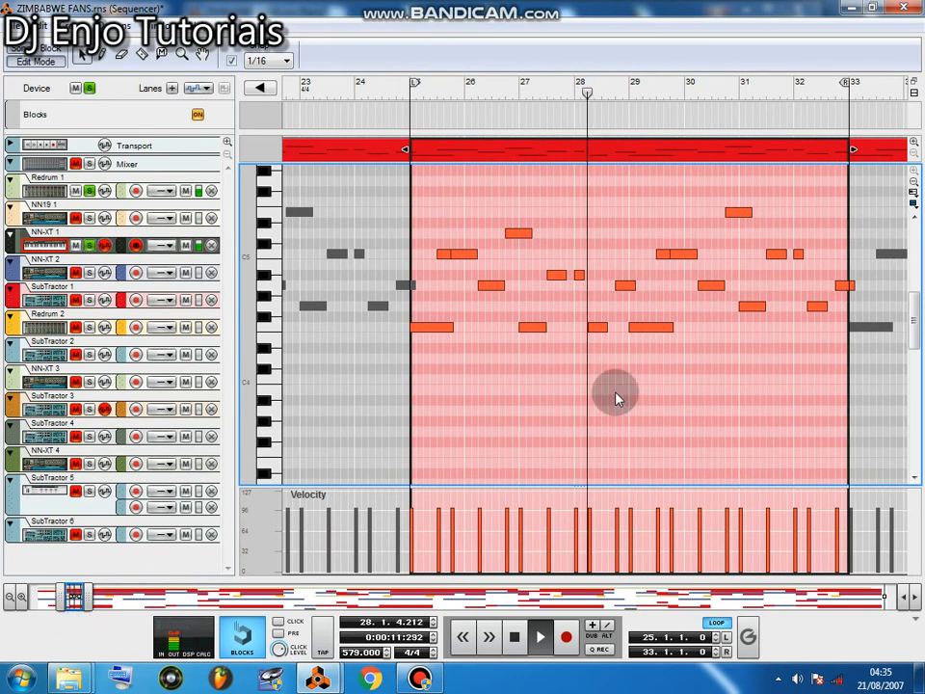
pyautogui.scroll(1, 640, 171)
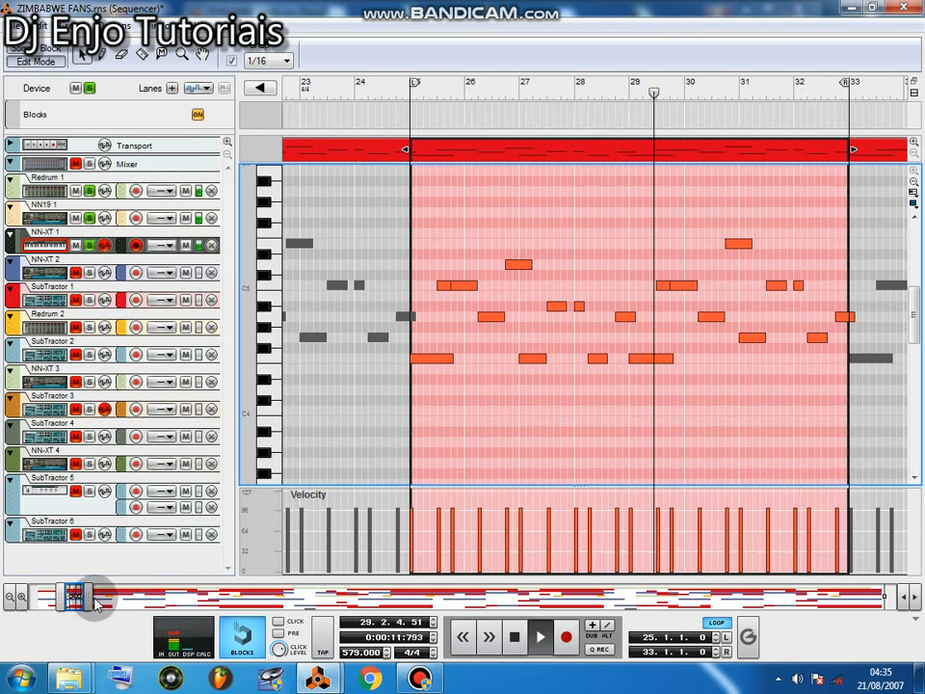
pyautogui.moveTo(85, 596); pyautogui.dragTo(104, 597)
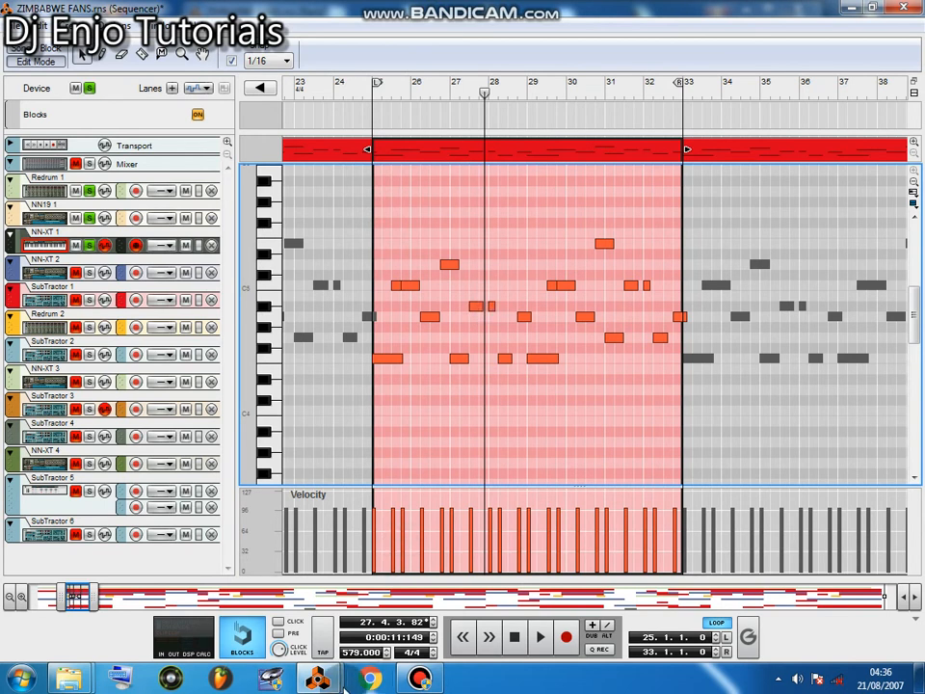
# - Look over the instrument devices in the rack window, then return to the sequencer
pyautogui.moveTo(320, 678)
pyautogui.click(219, 570)
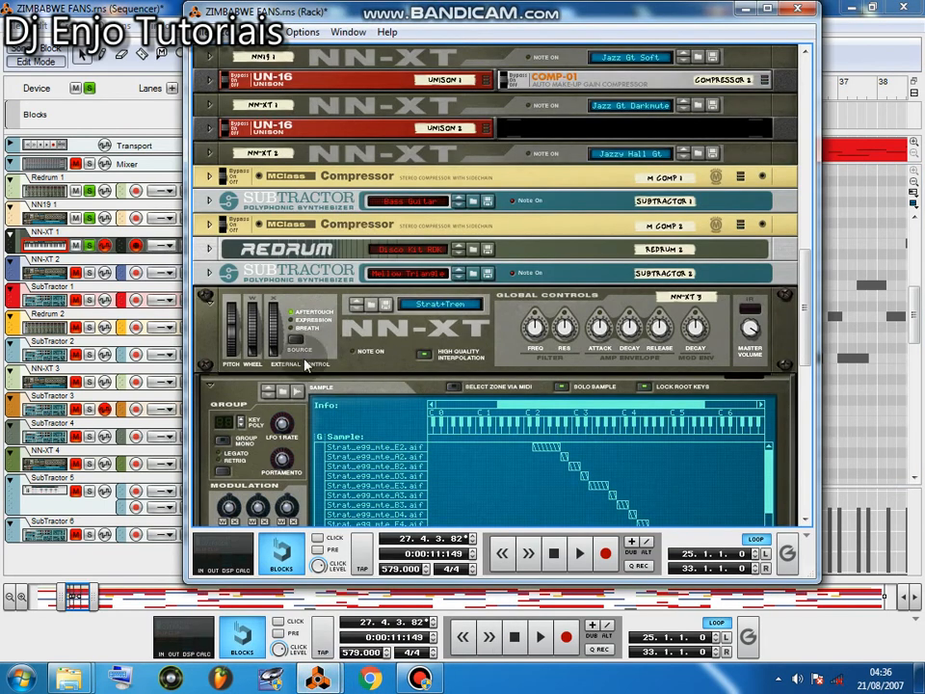
pyautogui.click(922, 367)
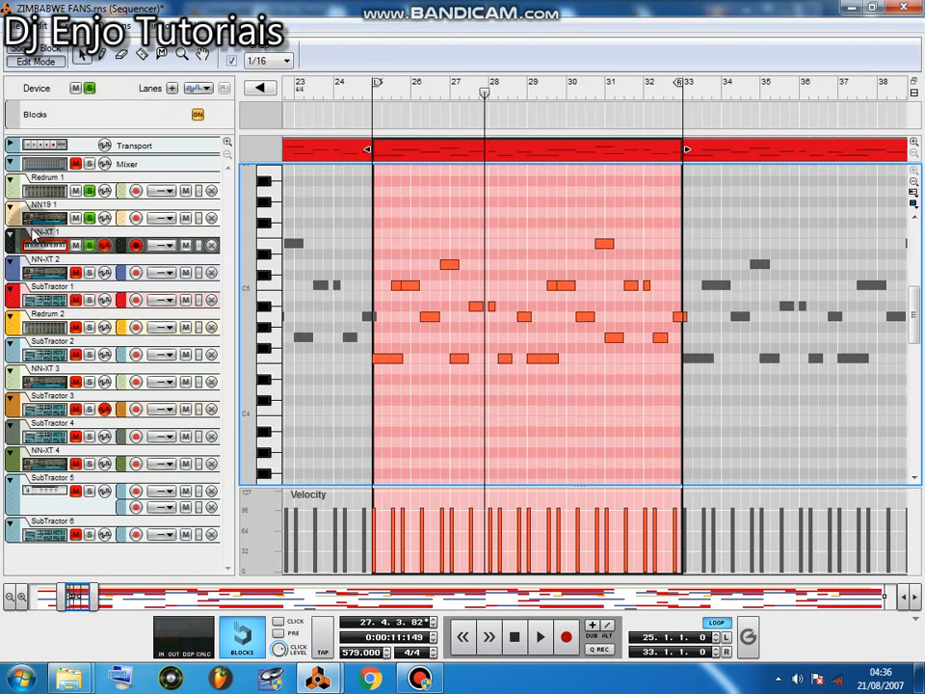
# - Solo NN-XT 2 with Redrum 1, play the loop, and view the notes of its clip at bar 25
pyautogui.hotkey('shift', 'Tab')
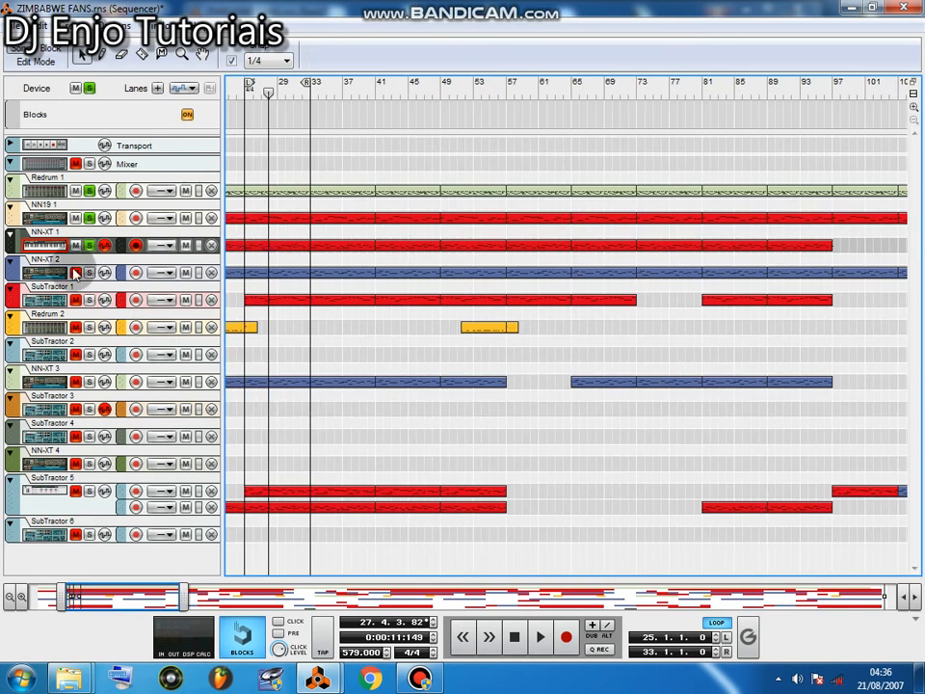
pyautogui.click(88, 273)
pyautogui.click(58, 275)
pyautogui.press('space')
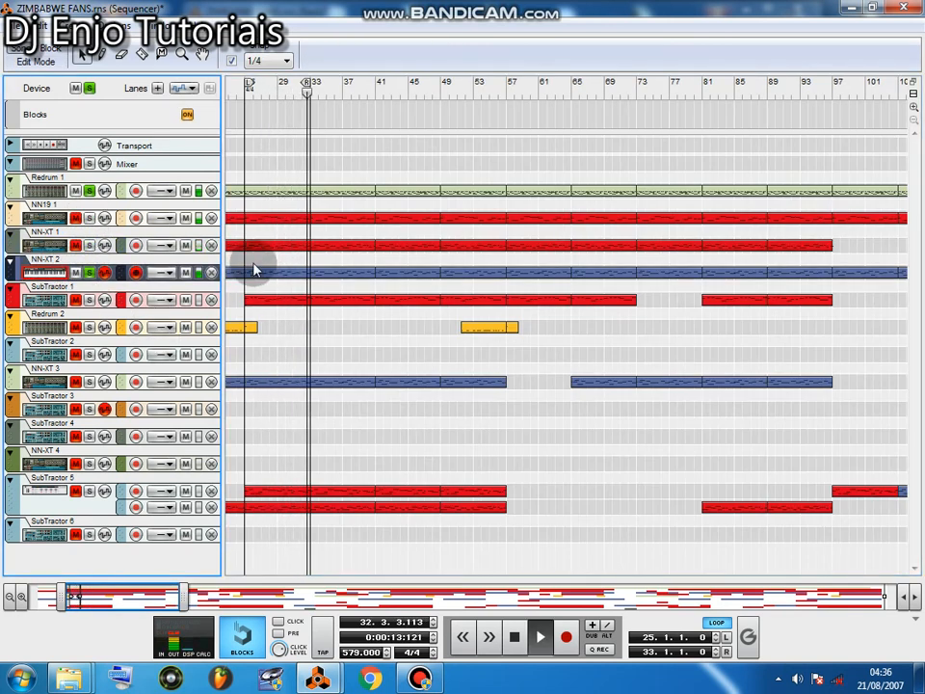
pyautogui.doubleClick(289, 271)
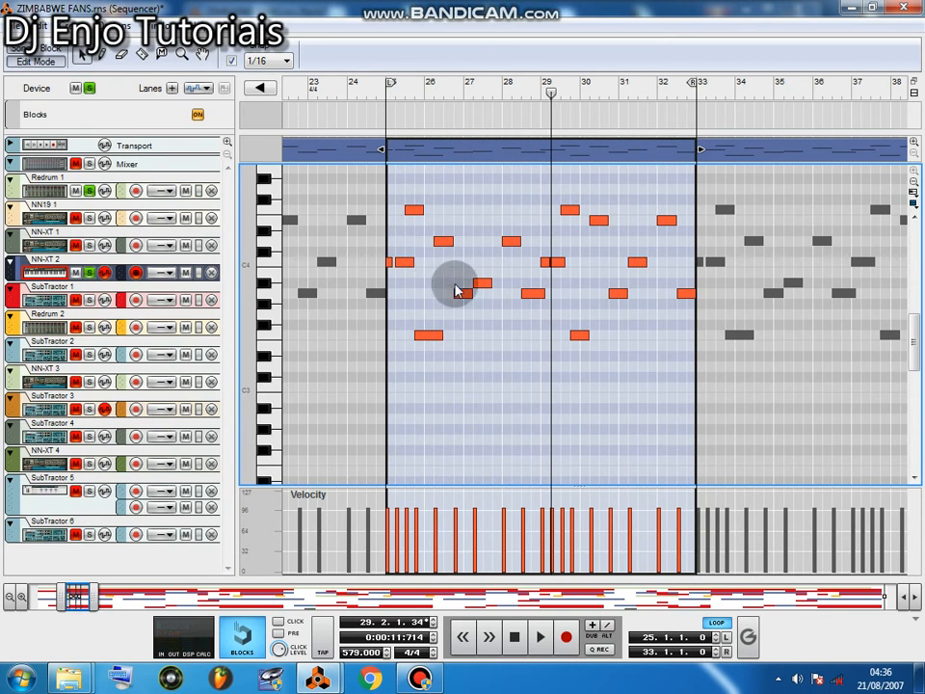
pyautogui.hotkey('shift', 'Tab')
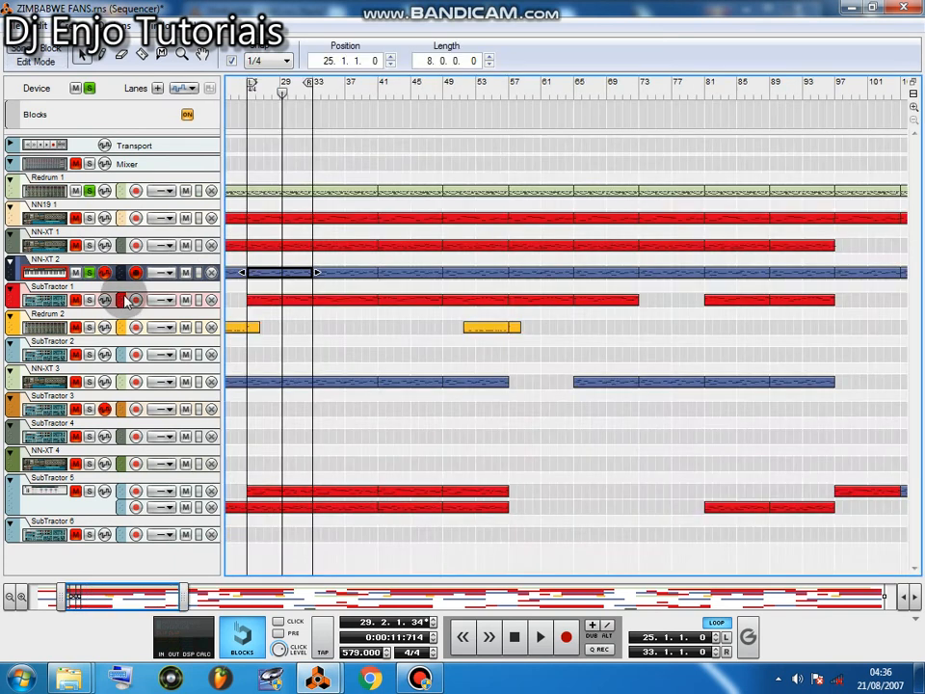
# - Solo SubTractor 1 in place of NN-XT 2 and play its bar 25 clip with and without Redrum 1
pyautogui.click(85, 271)
pyautogui.doubleClick(310, 301)
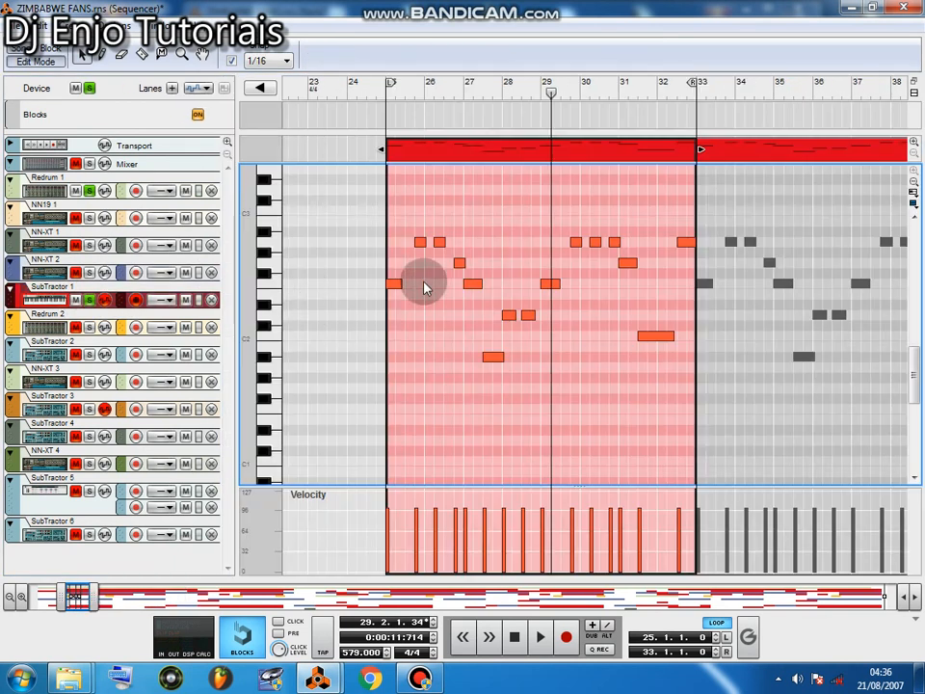
pyautogui.click(390, 93)
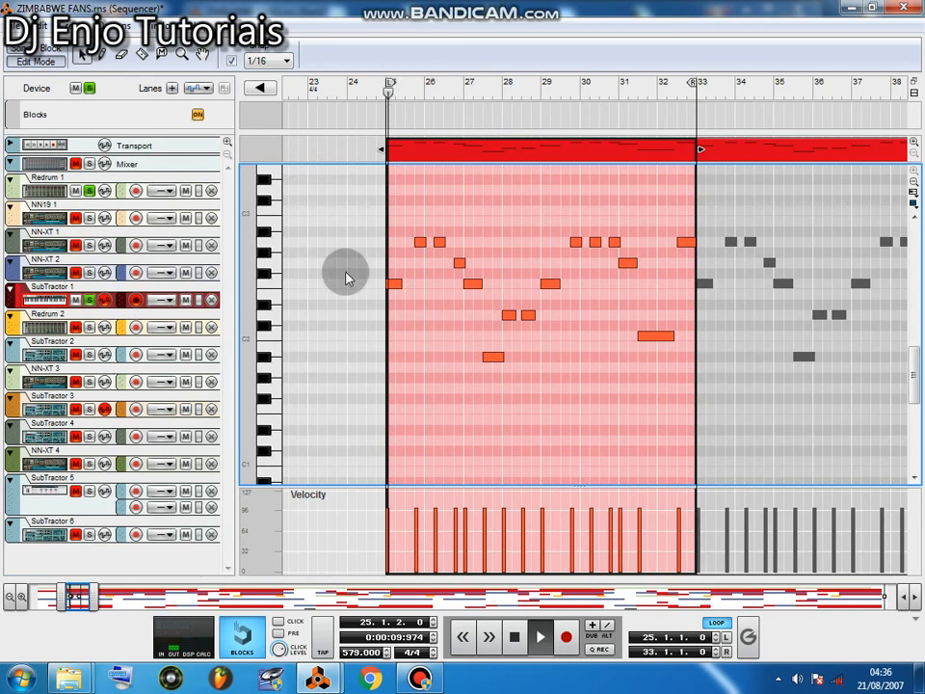
pyautogui.press('space')
pyautogui.click(90, 192)
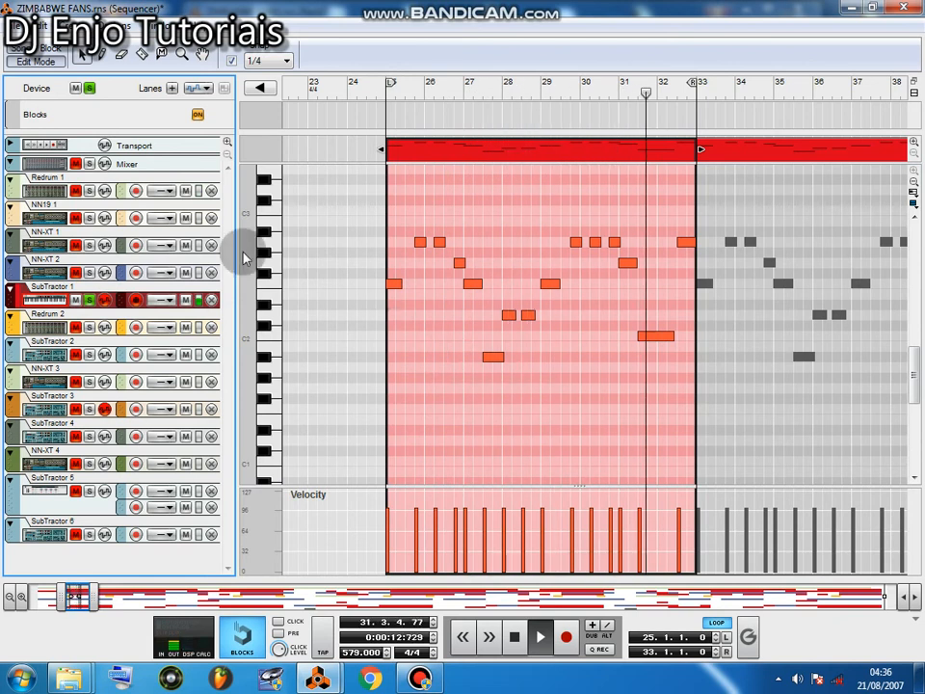
# - Solo NN19 1 in the playing mix, then solo NN-XT 3 from the arrangement view
pyautogui.click(88, 213)
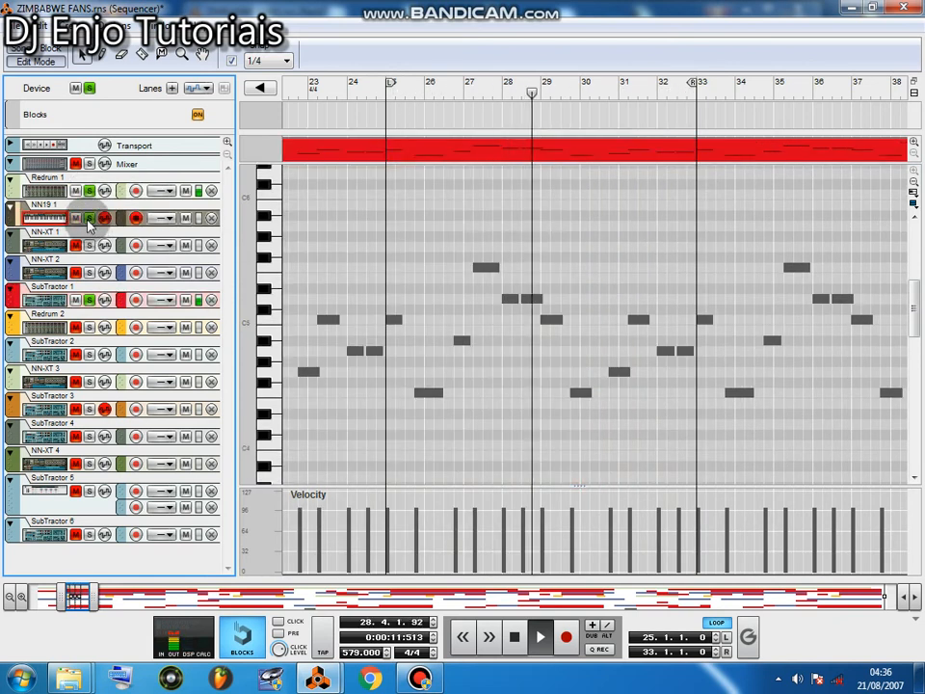
pyautogui.click(258, 87)
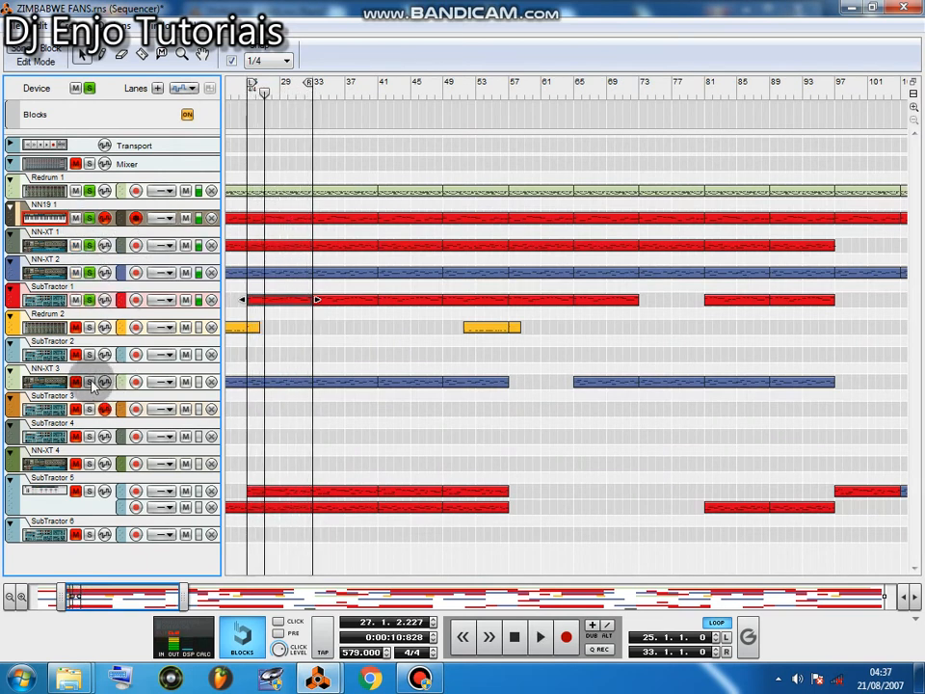
pyautogui.click(97, 383)
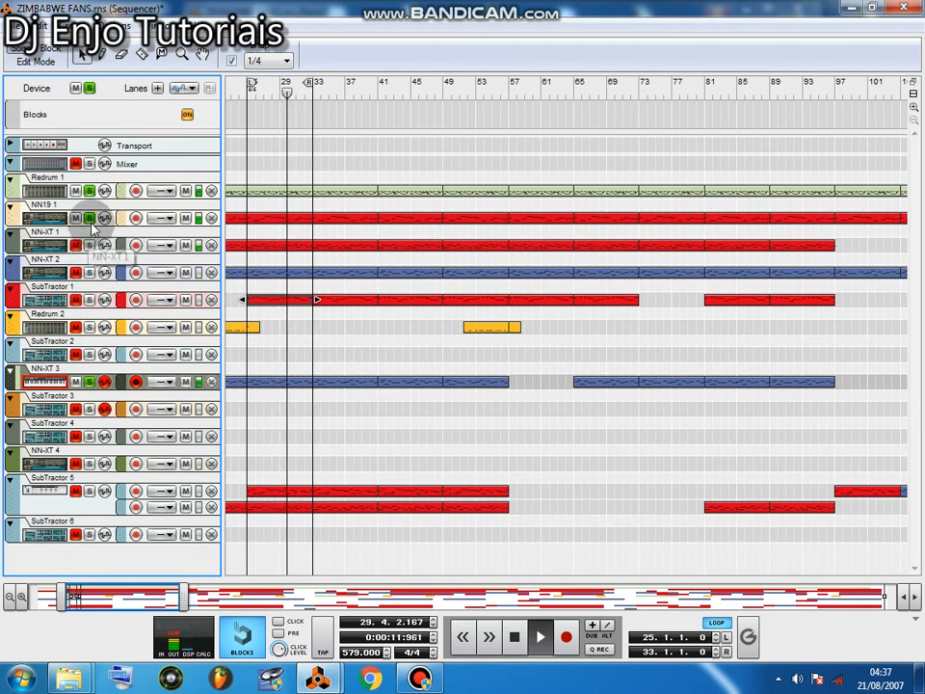
# - Open NN-XT 3's clip at bar 25 and audition it with NN19 1 soloed, then with NN-XT 2 soloed instead
pyautogui.click(90, 190)
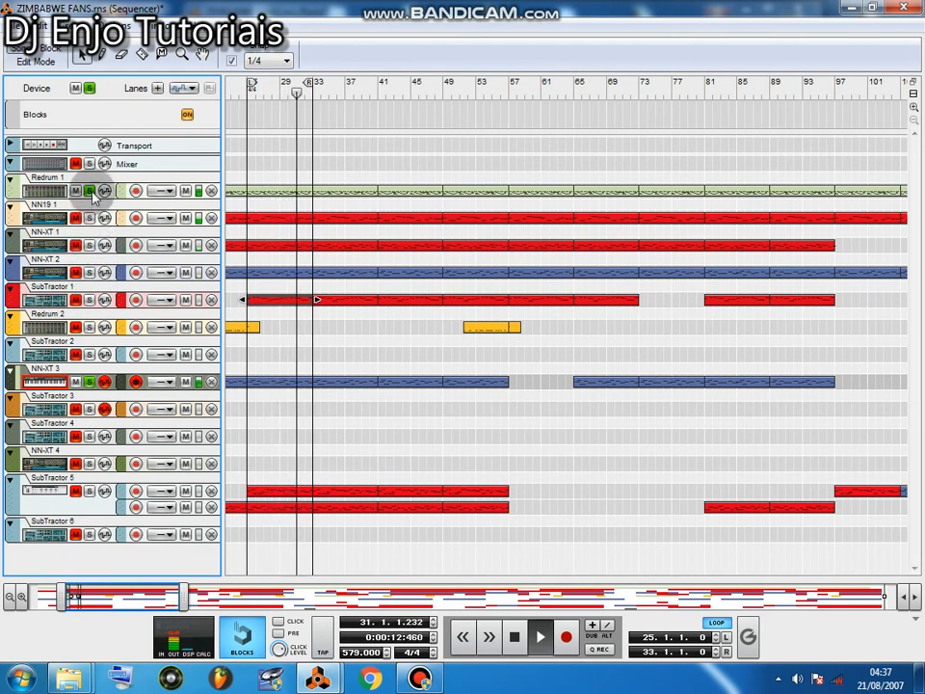
pyautogui.doubleClick(281, 382)
pyautogui.click(88, 218)
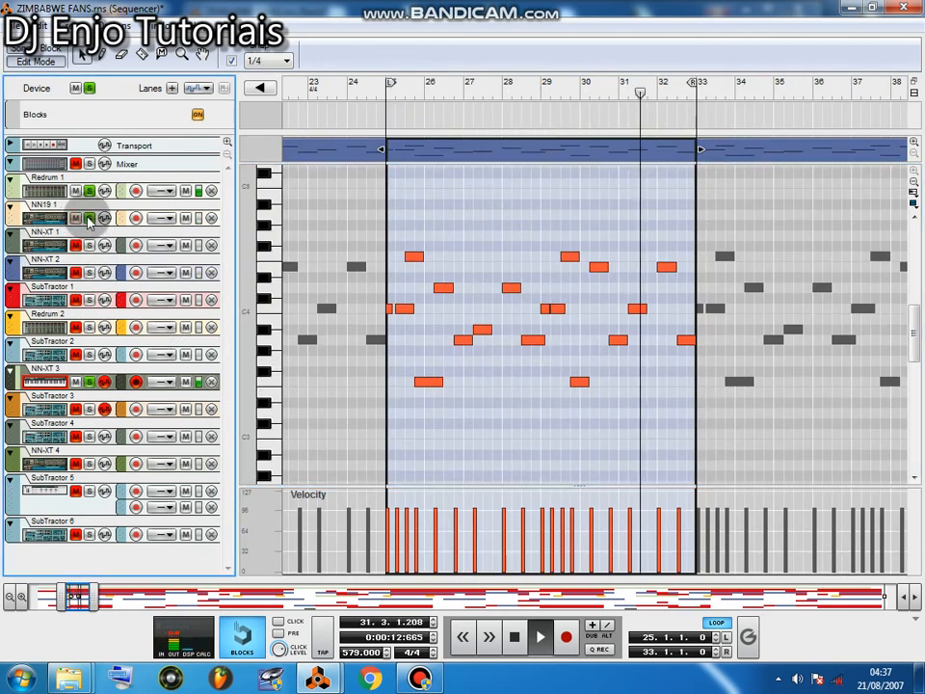
pyautogui.click(88, 244)
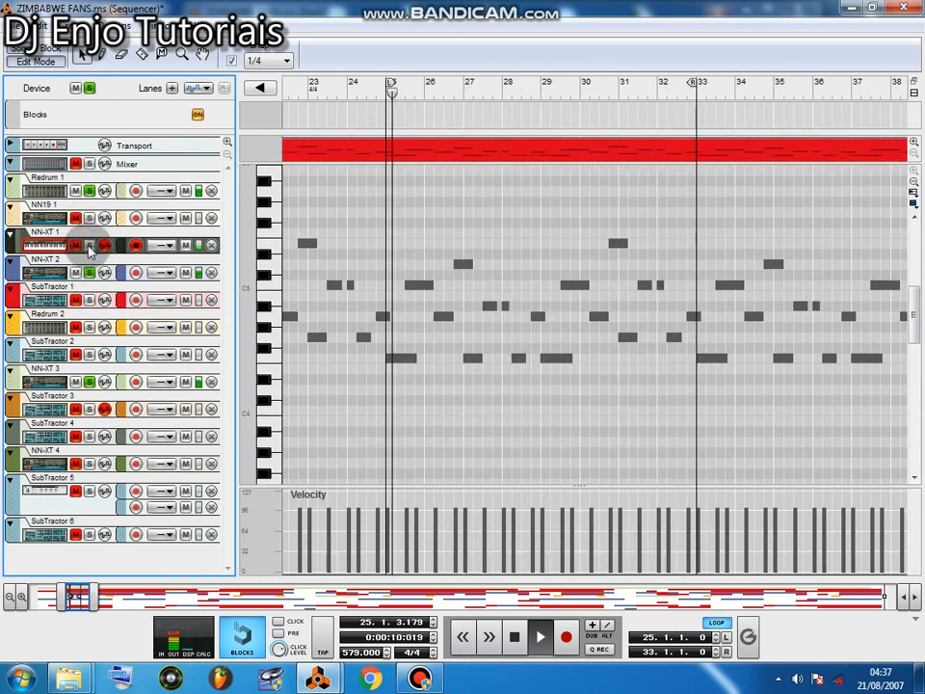
# - Compare the bar 25 clip notes of NN-XT 3 and NN-XT 2, then return to the arrangement view
pyautogui.click(46, 376)
pyautogui.doubleClick(479, 428)
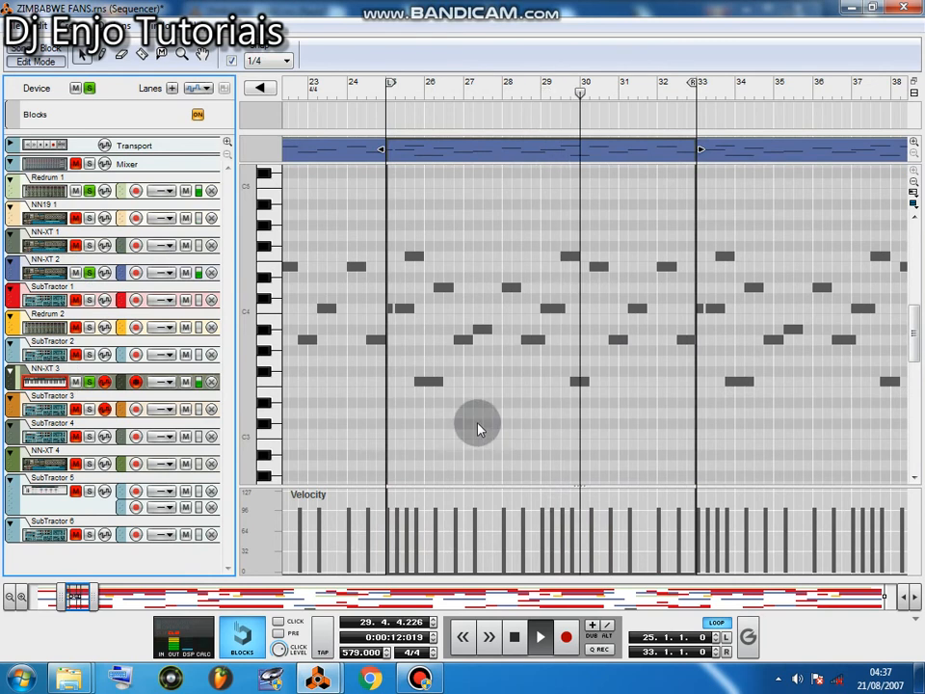
pyautogui.click(60, 269)
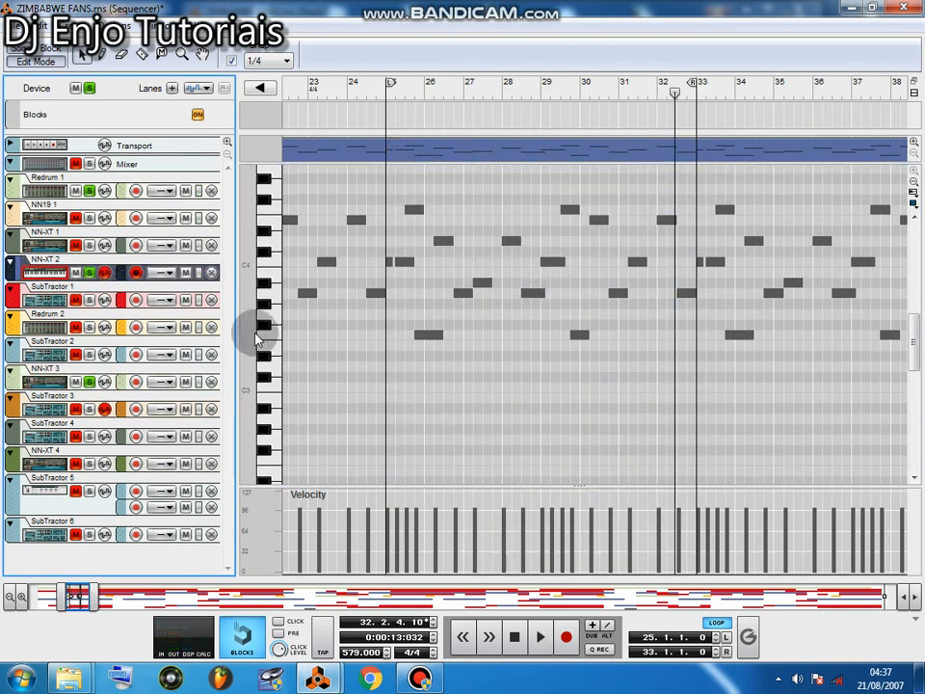
pyautogui.click(46, 375)
pyautogui.click(400, 431)
pyautogui.doubleClick(399, 431)
pyautogui.moveTo(401, 210); pyautogui.dragTo(657, 441)
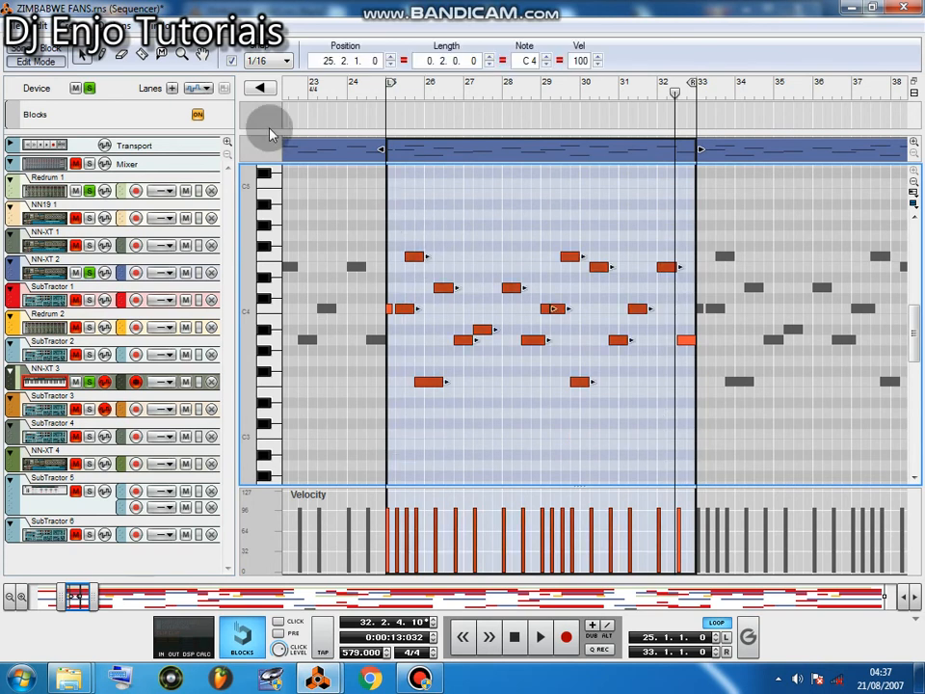
pyautogui.click(583, 295)
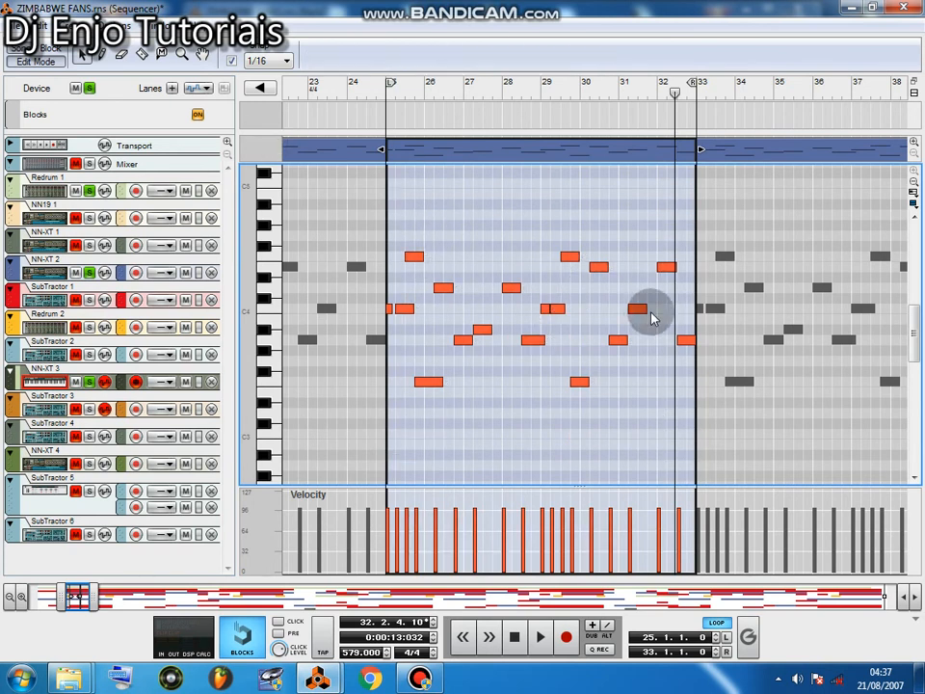
pyautogui.click(86, 275)
pyautogui.click(448, 236)
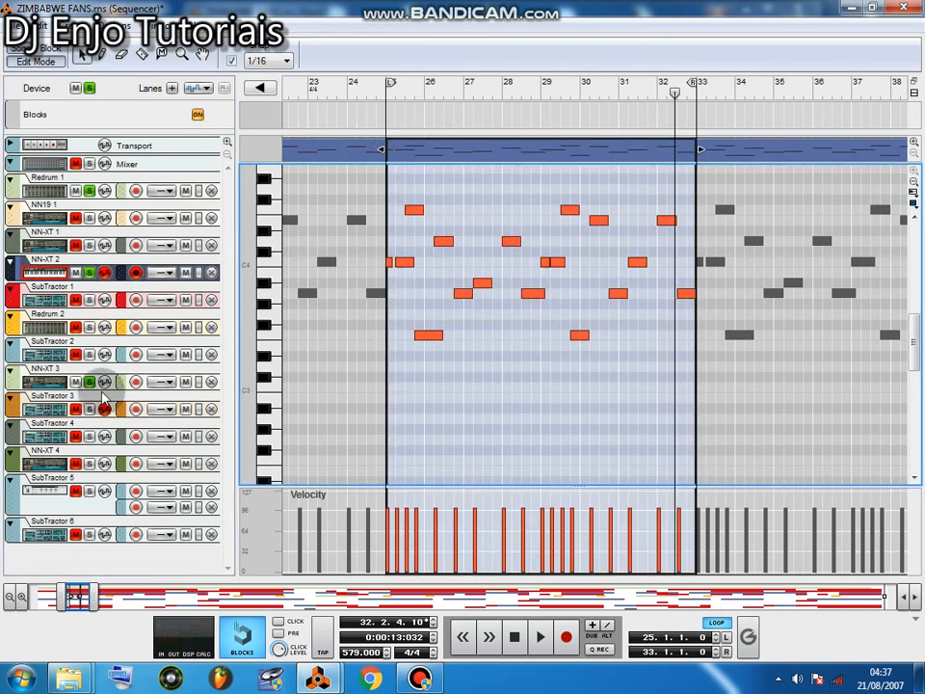
pyautogui.hotkey('ctrl', 'e')
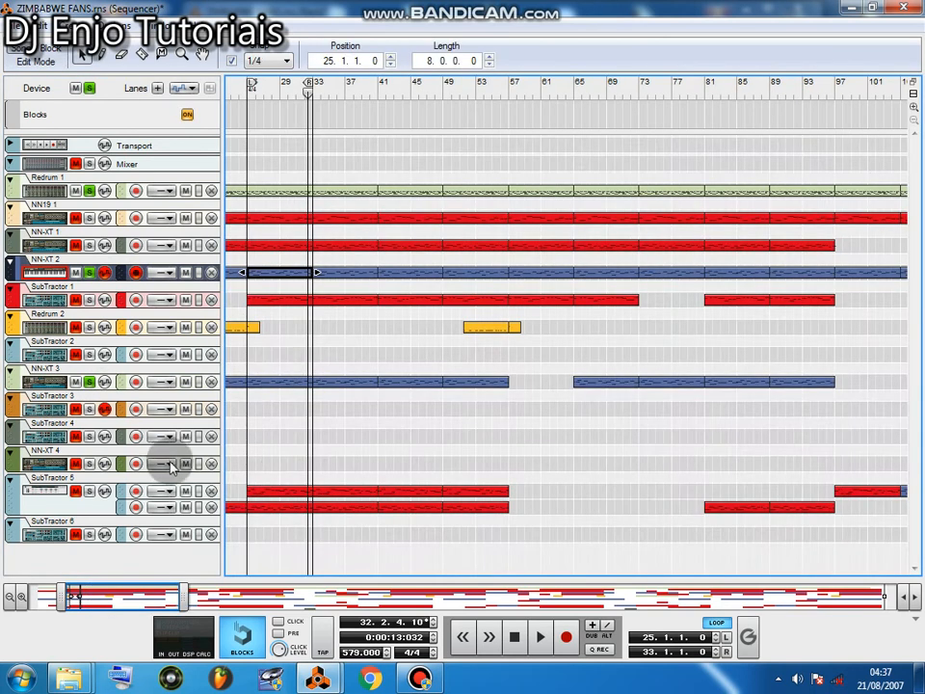
# - Solo SubTractor 5 with Redrum 1, mute its second note lane, and view the first lane's bar 25 clip while playing
pyautogui.click(89, 495)
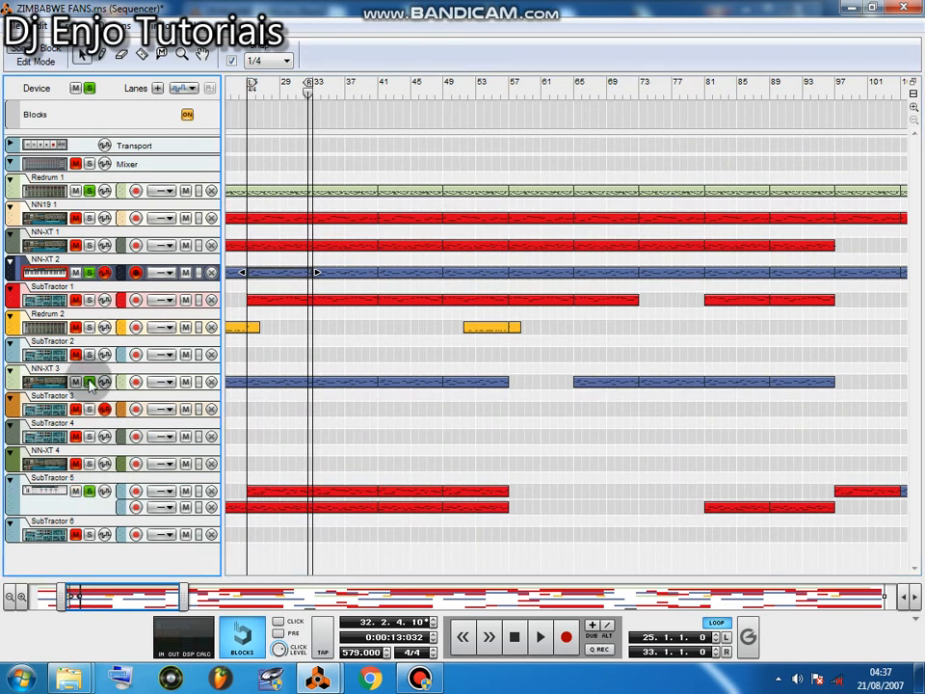
pyautogui.click(40, 491)
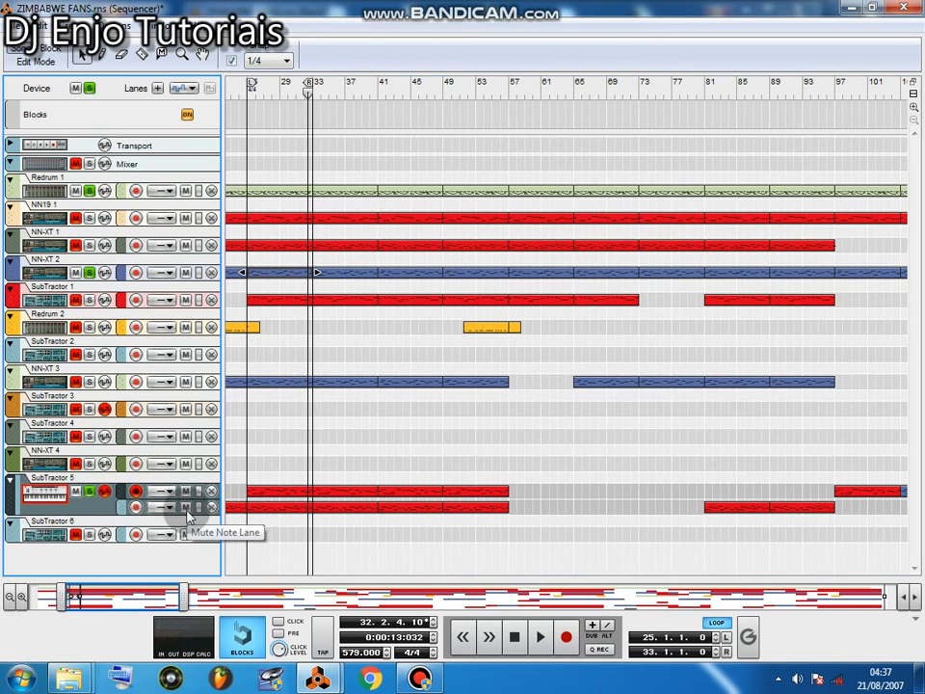
pyautogui.press('space')
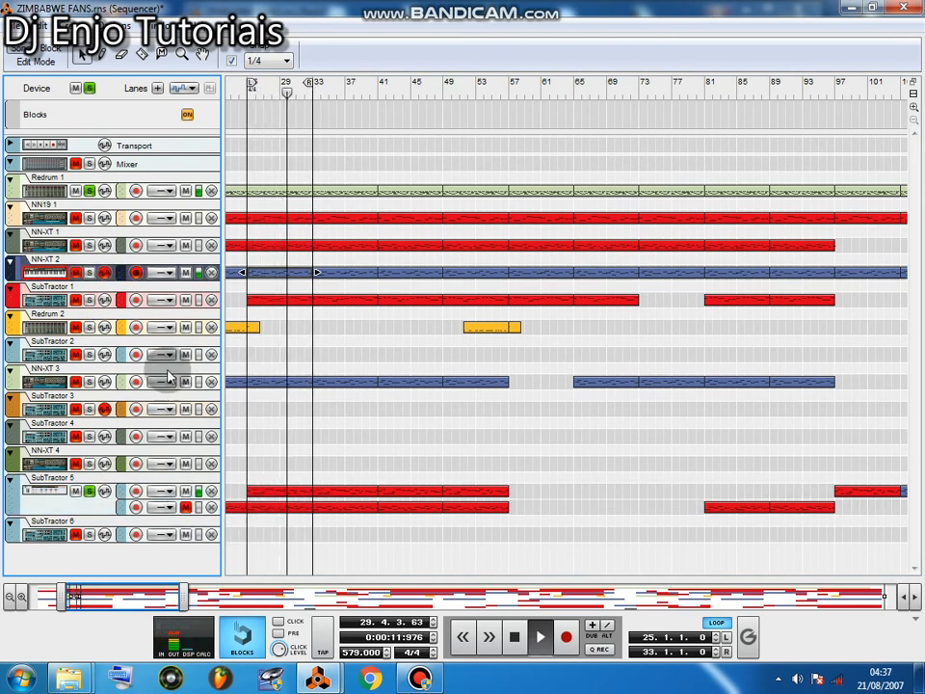
pyautogui.doubleClick(295, 491)
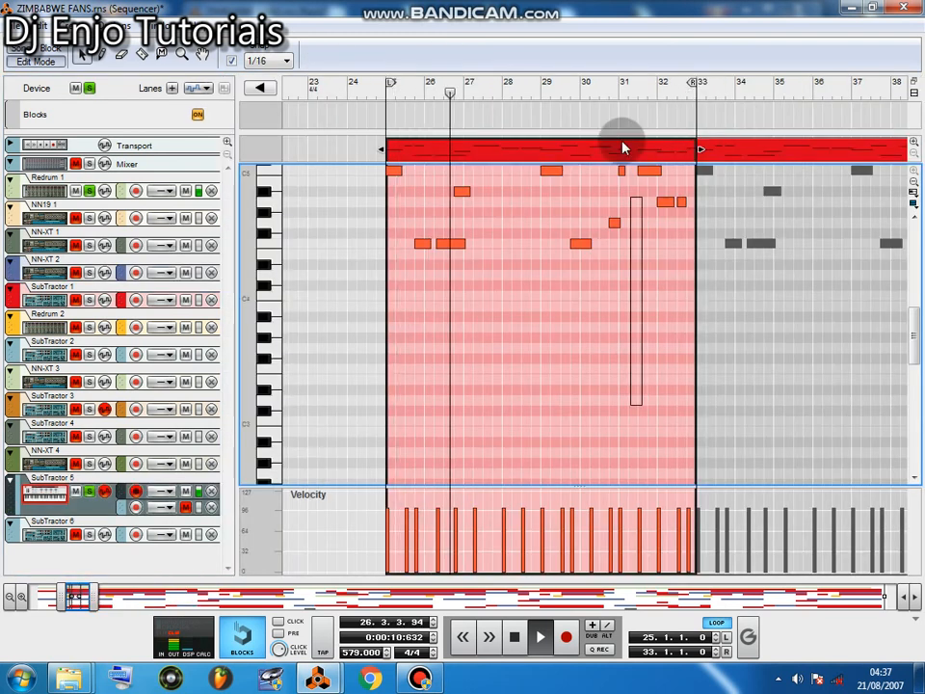
pyautogui.scroll(5, 629, 216)
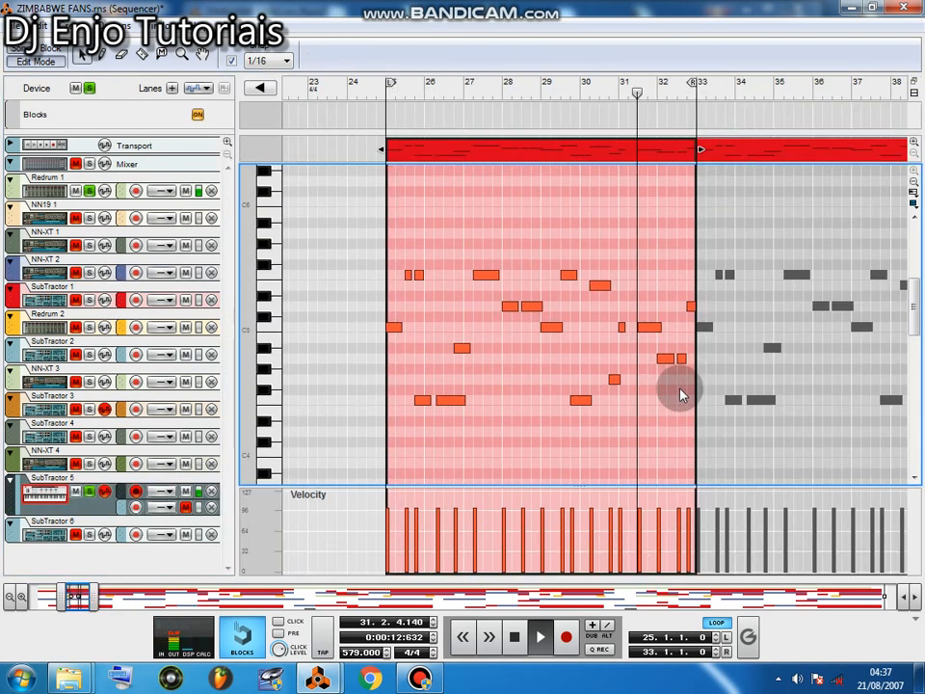
# - Unmute SubTractor 5's second note lane, mute the first, and view the second lane's bar 25 notes
pyautogui.click(186, 507)
pyautogui.click(186, 491)
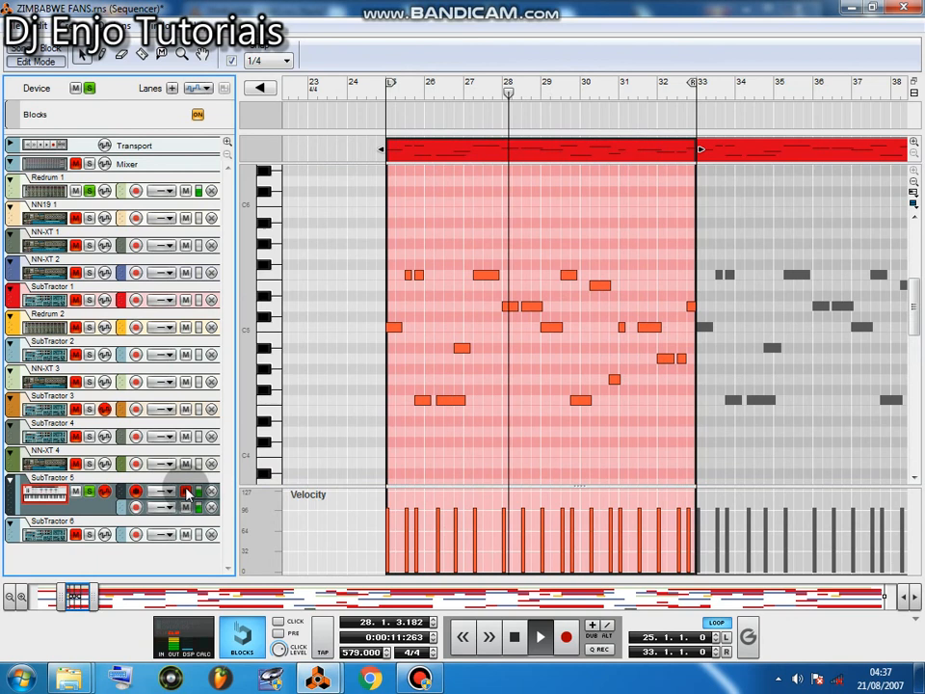
pyautogui.click(125, 507)
pyautogui.doubleClick(630, 443)
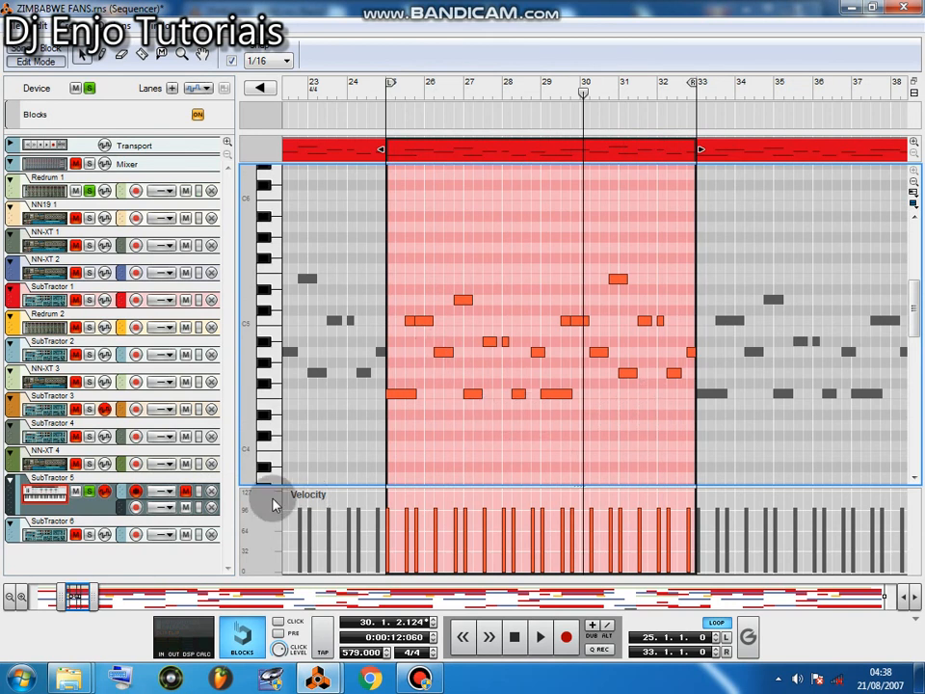
# - Compare the bar 25 notes of SubTractor 5's two lanes, then return to the arrangement view
pyautogui.hotkey('ctrl', '3')
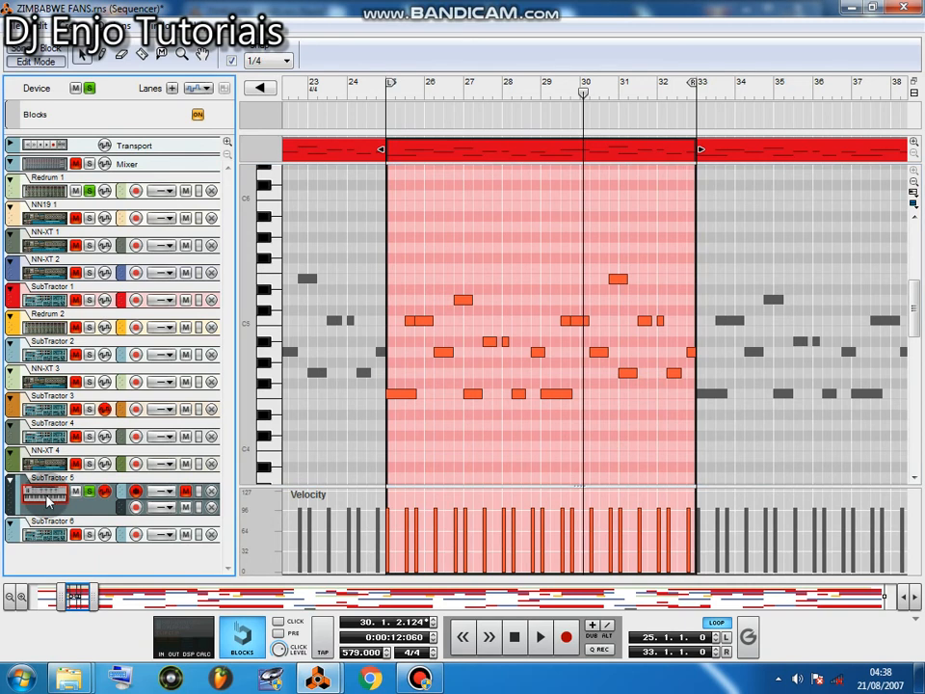
pyautogui.click(122, 491)
pyautogui.hotkey('ctrl', 'a')
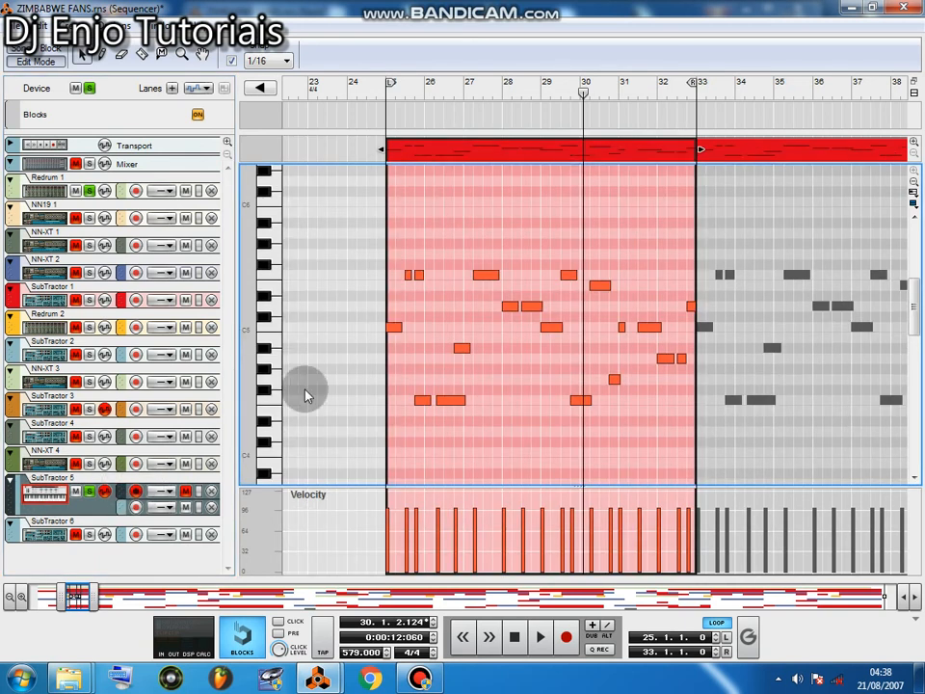
pyautogui.click(128, 502)
pyautogui.hotkey('ctrl', 'a')
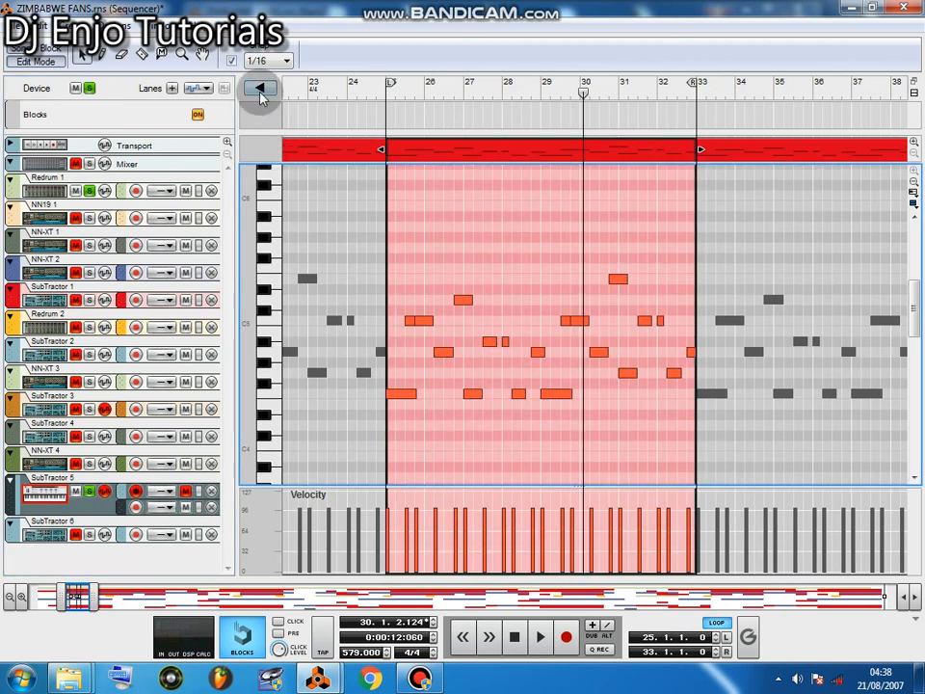
pyautogui.click(259, 88)
pyautogui.click(291, 541)
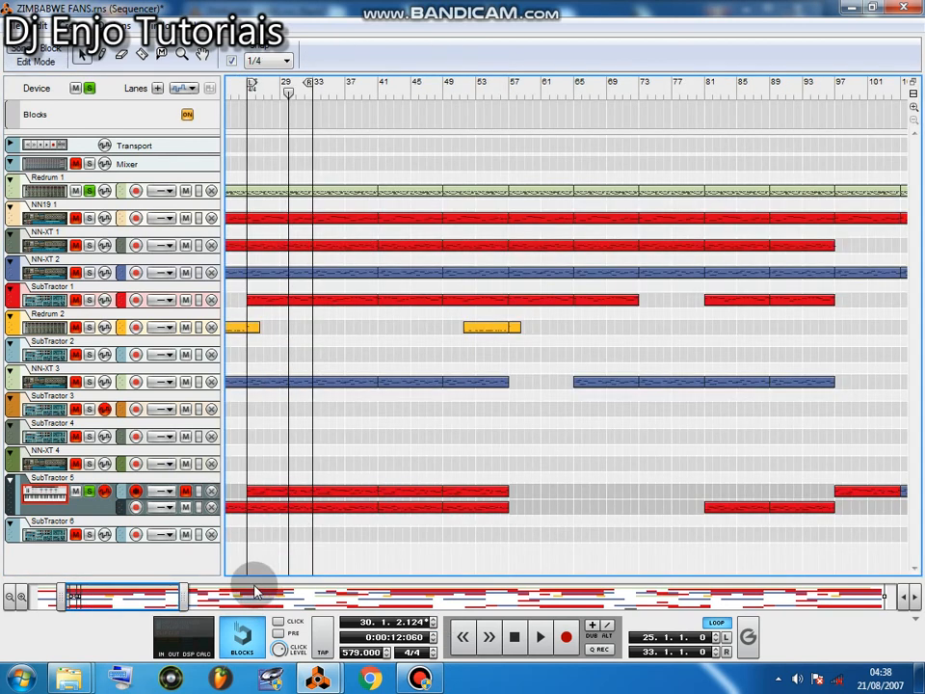
# - Set the loop from bar 1 to bar 140 and clear all device solos
pyautogui.moveTo(182, 592); pyautogui.dragTo(478, 593)
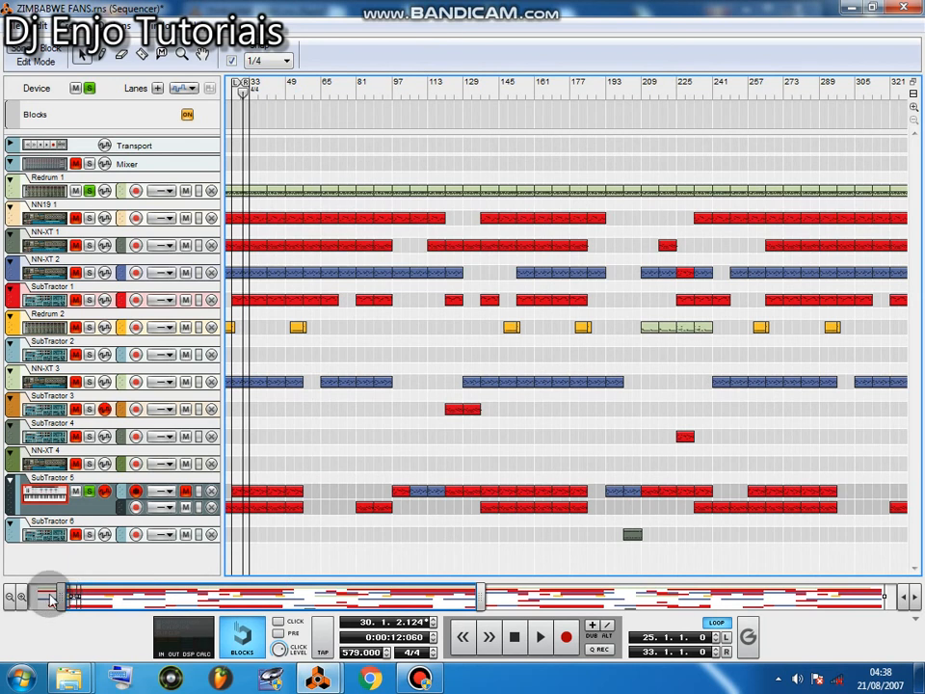
pyautogui.moveTo(63, 597); pyautogui.dragTo(39, 597)
pyautogui.moveTo(294, 88); pyautogui.dragTo(513, 191)
pyautogui.moveTo(289, 83); pyautogui.dragTo(149, 117)
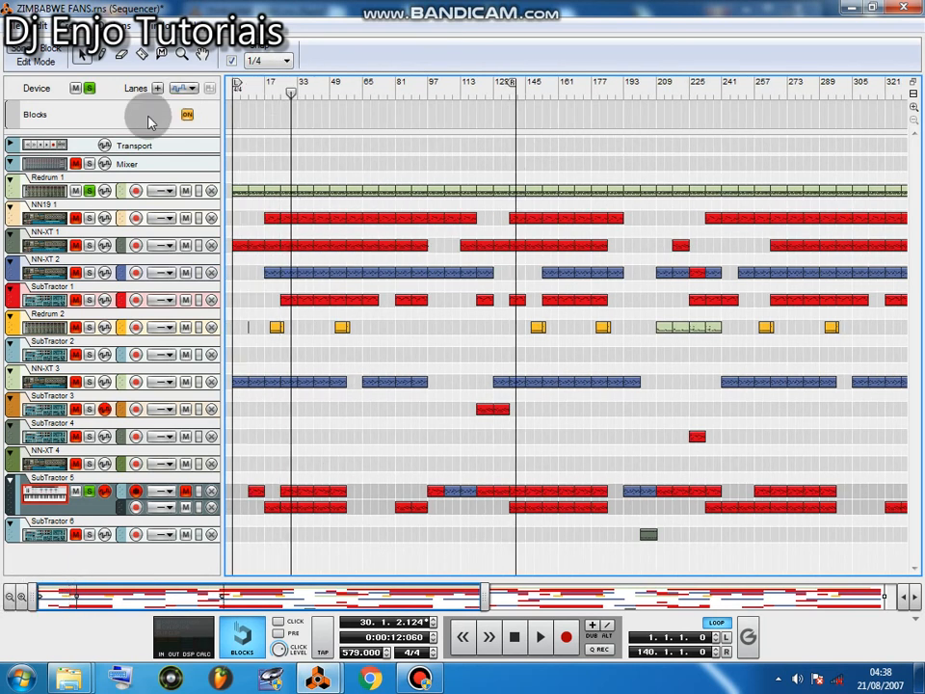
pyautogui.click(88, 88)
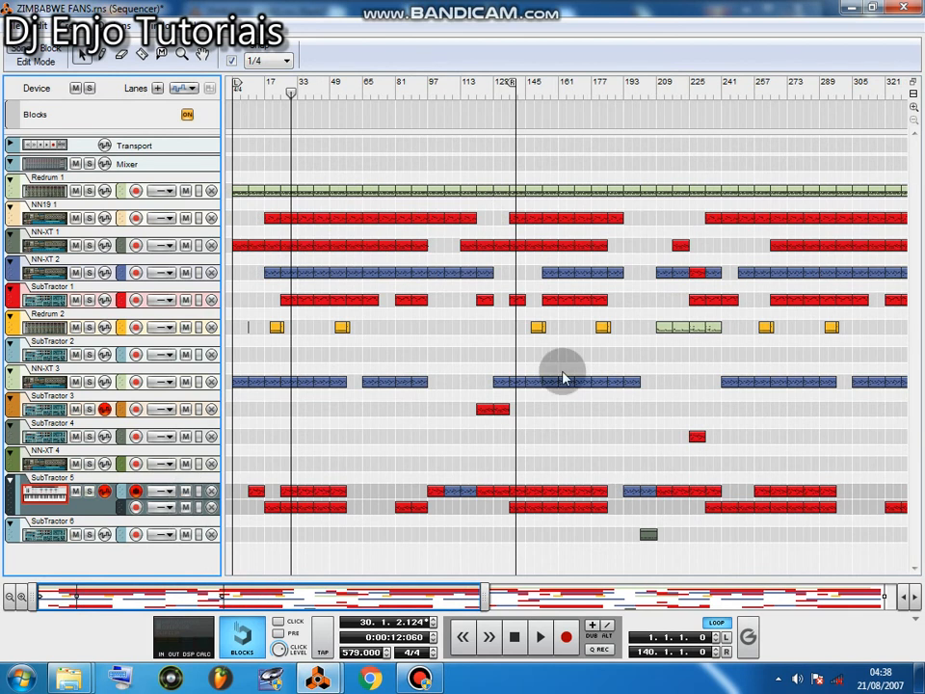
# - Extend the loop end to bar 297.2 and place the playhead at about bar 205
pyautogui.moveTo(516, 85); pyautogui.dragTo(834, 164)
pyautogui.click(633, 85)
pyautogui.click(649, 89)
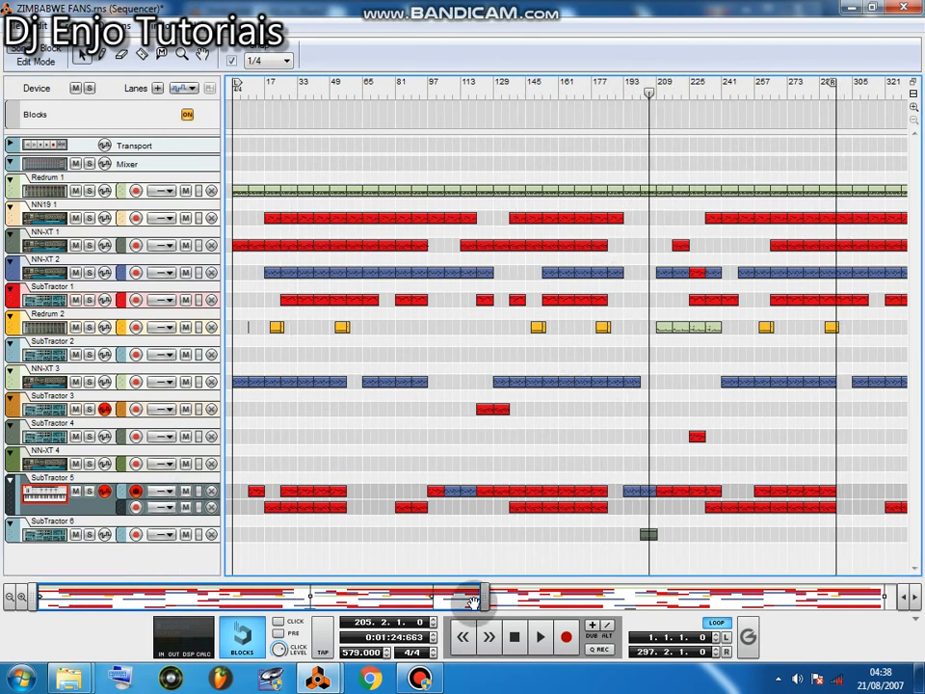
# - Move the playhead to about bar 183 and play the full arrangement from there
pyautogui.moveTo(451, 598); pyautogui.dragTo(479, 595)
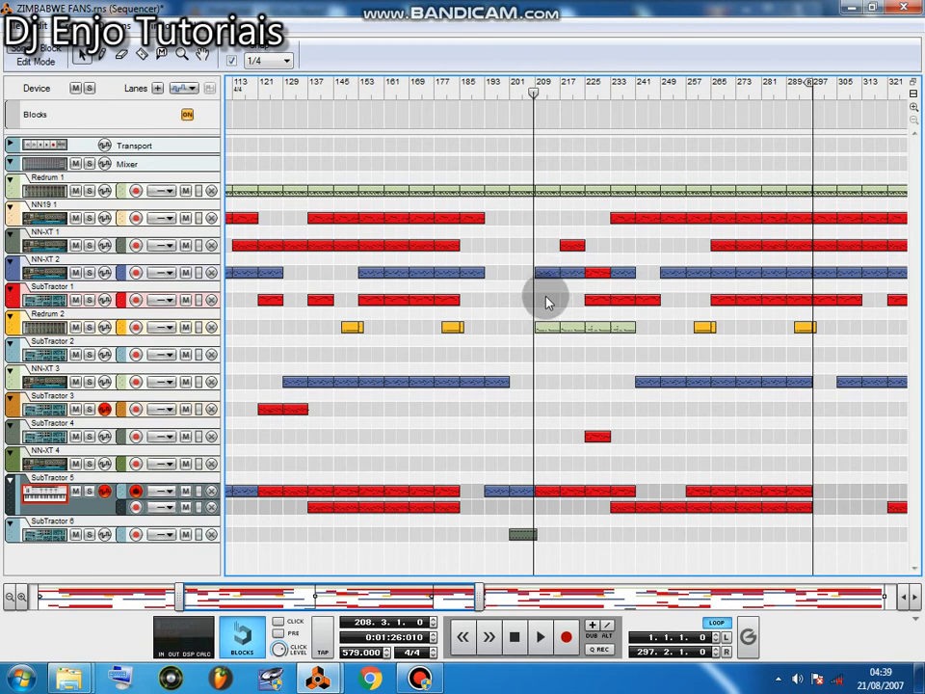
pyautogui.moveTo(438, 83); pyautogui.dragTo(455, 89)
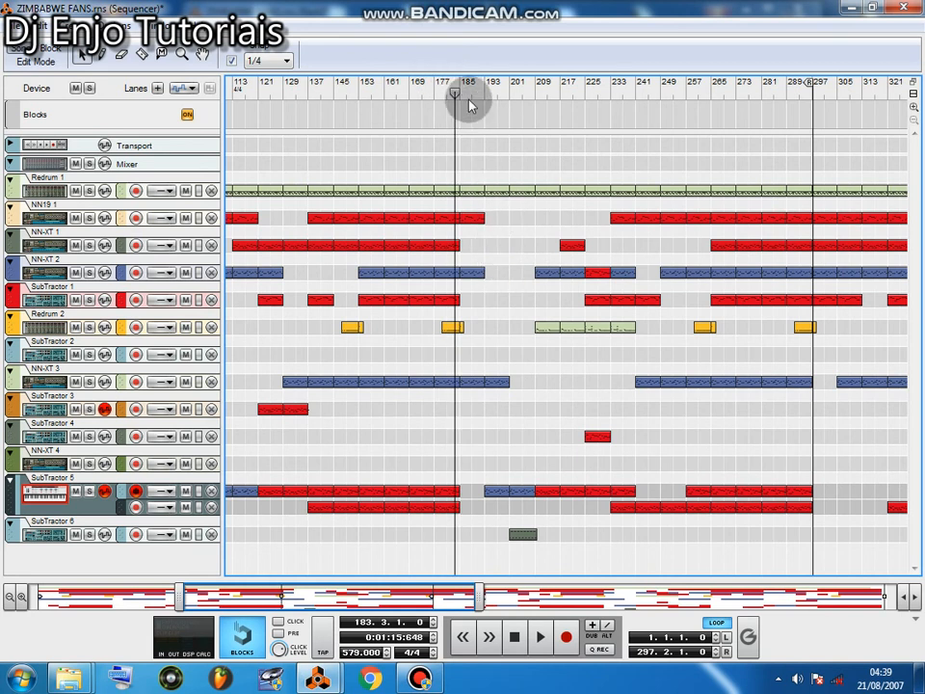
pyautogui.moveTo(463, 92)
pyautogui.mouseDown()
pyautogui.moveTo(463, 83)
pyautogui.moveTo(473, 112)
pyautogui.mouseUp()
pyautogui.press('space')
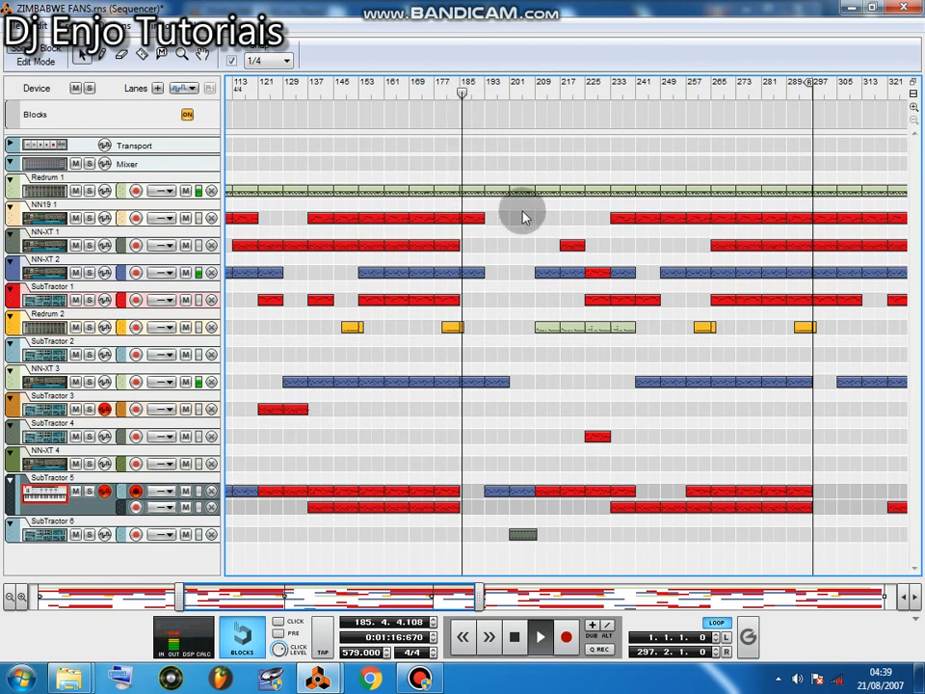
pyautogui.moveTo(479, 590); pyautogui.dragTo(506, 592)
pyautogui.click(438, 680)
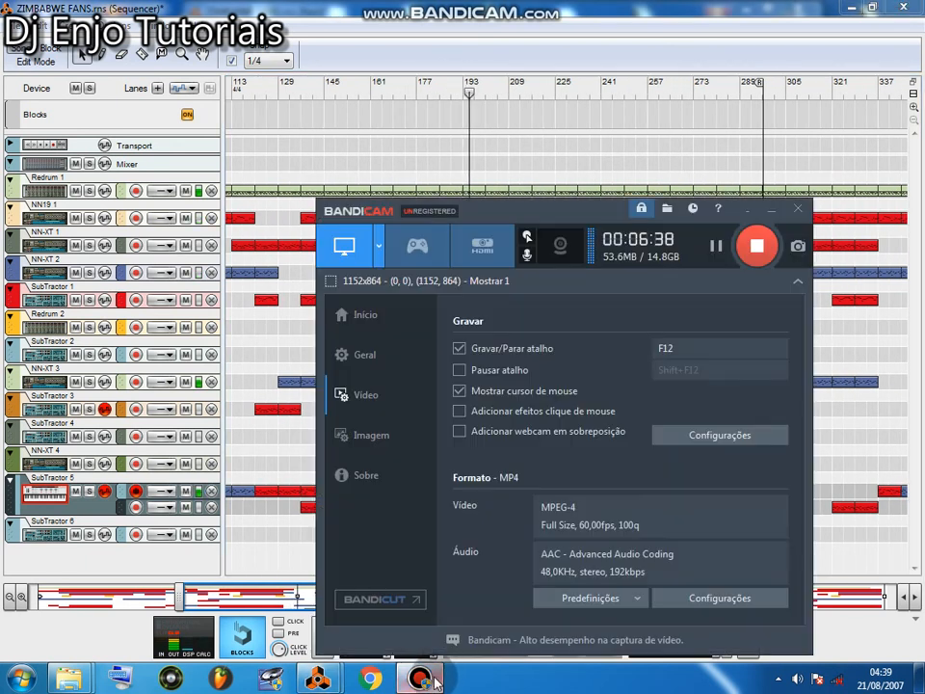
pyautogui.click(439, 680)
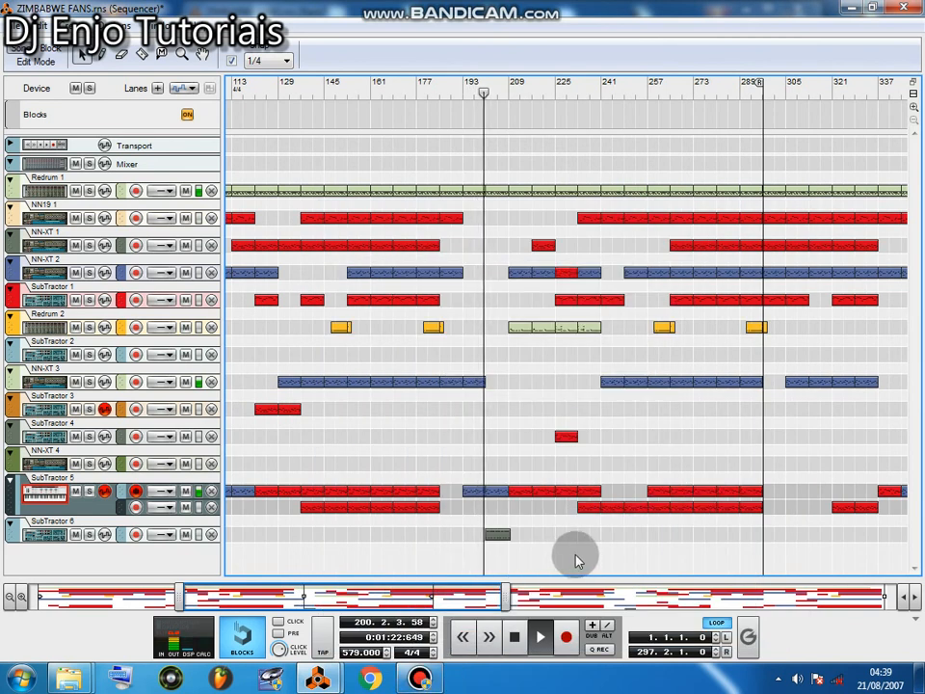
# - Move the loop's right locator to bar 400 while the song plays
pyautogui.moveTo(510, 595); pyautogui.dragTo(623, 570)
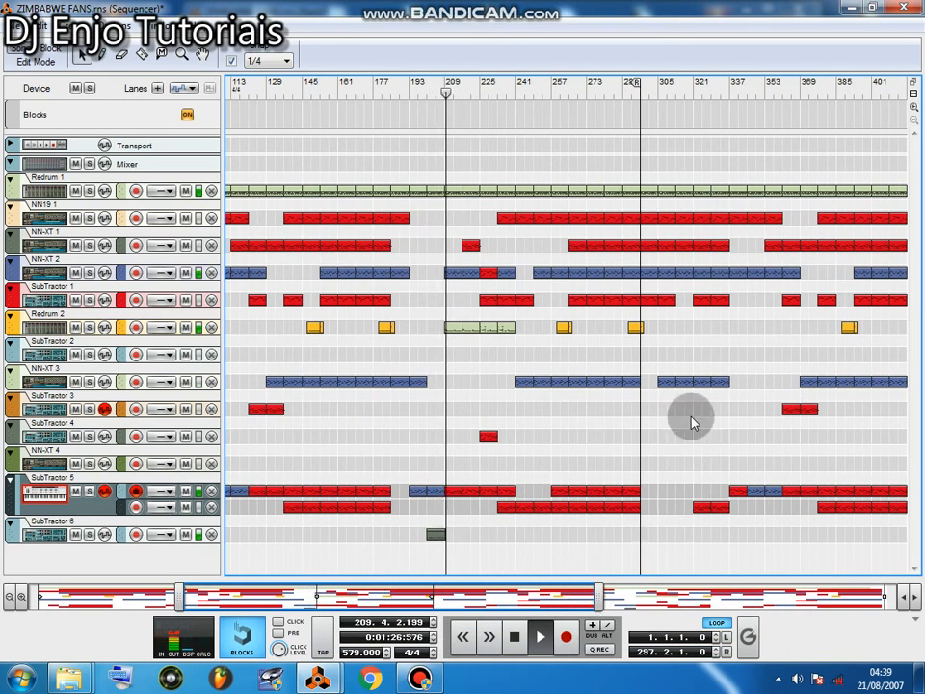
pyautogui.moveTo(645, 82); pyautogui.dragTo(866, 91)
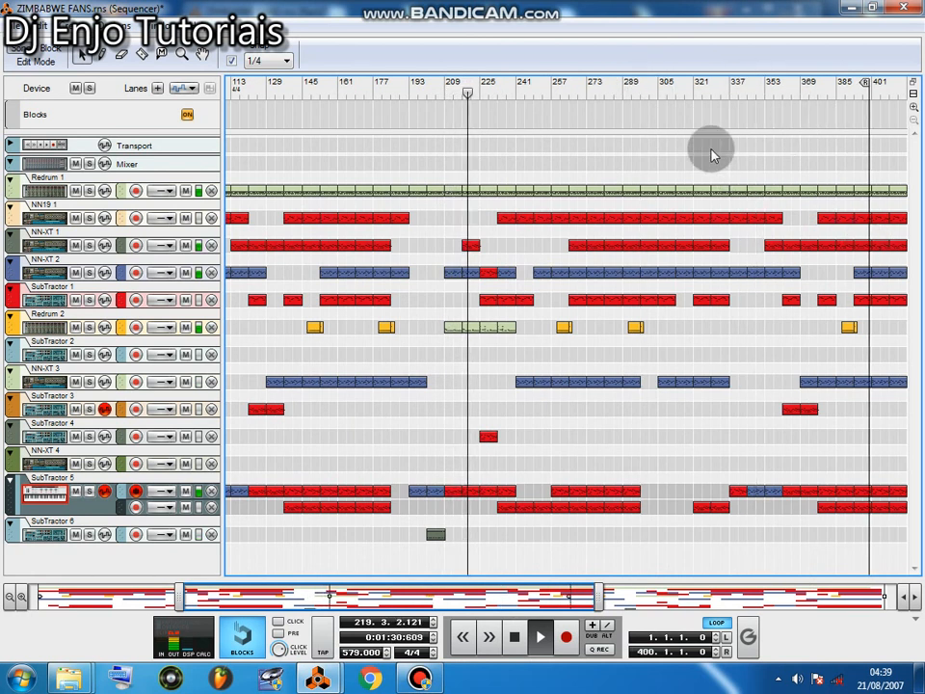
pyautogui.moveTo(795, 527); pyautogui.dragTo(797, 513)
pyautogui.click(706, 484)
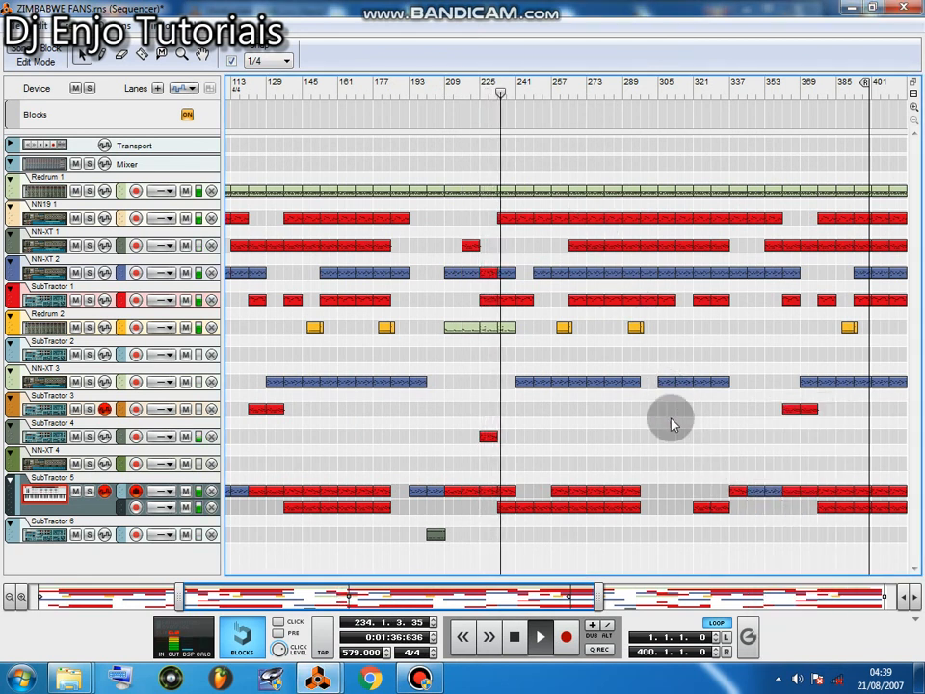
# - Show the arrangement from its beginning and continue playback from shortly after bar 49
pyautogui.moveTo(373, 585); pyautogui.dragTo(176, 583)
pyautogui.moveTo(445, 597); pyautogui.dragTo(598, 593)
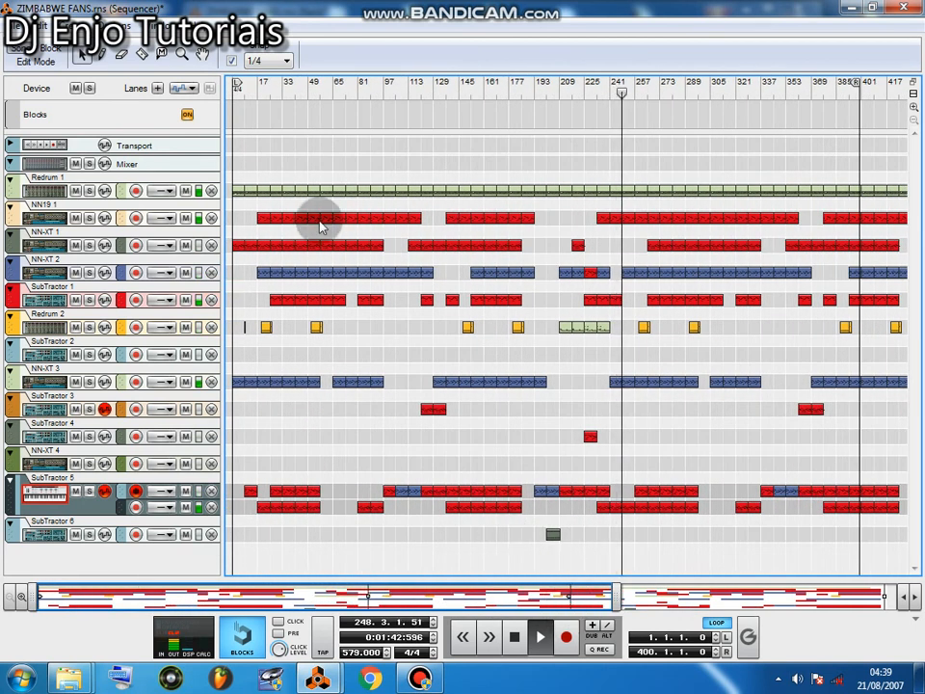
pyautogui.click(318, 85)
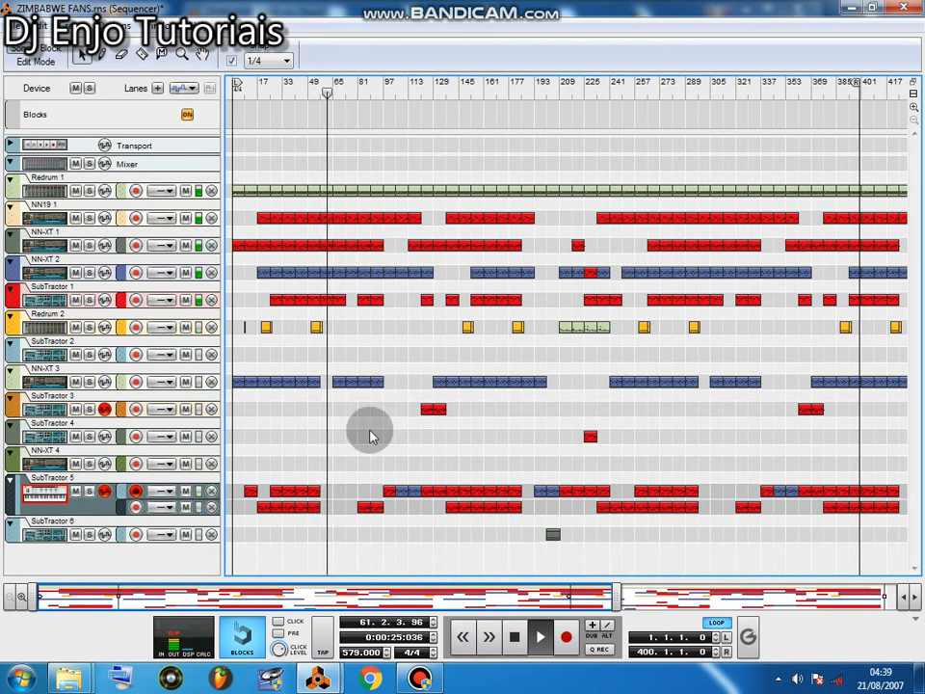
pyautogui.moveTo(616, 592); pyautogui.dragTo(506, 592)
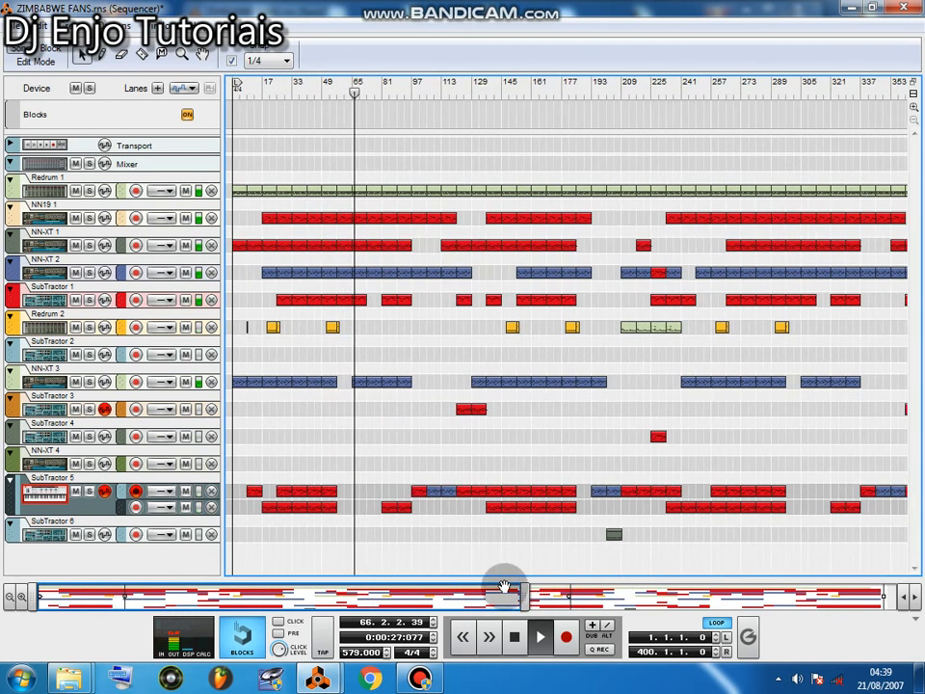
pyautogui.click(433, 676)
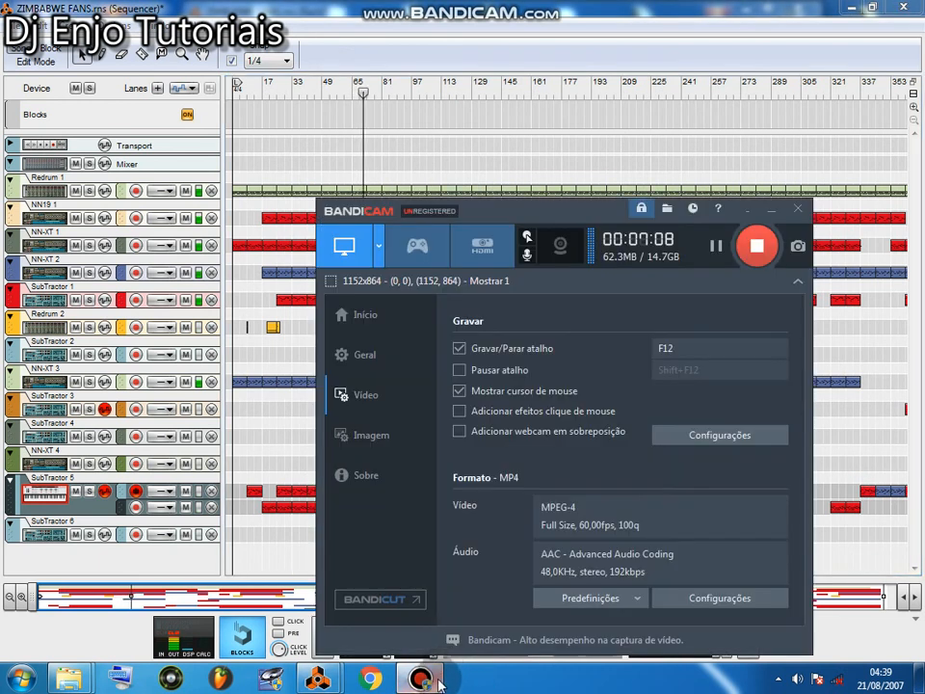
pyautogui.click(421, 677)
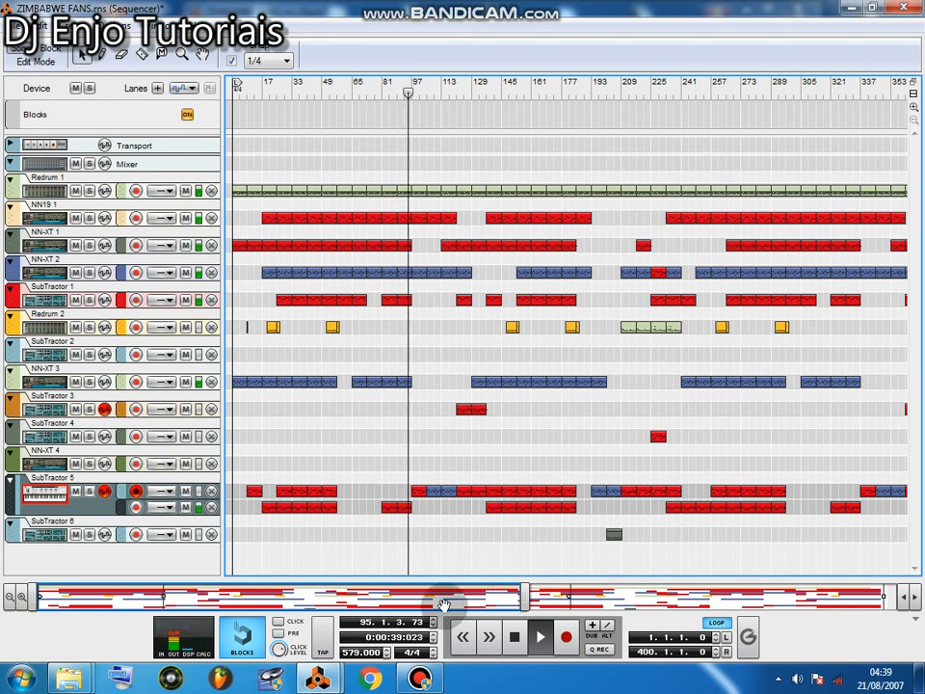
pyautogui.click(419, 678)
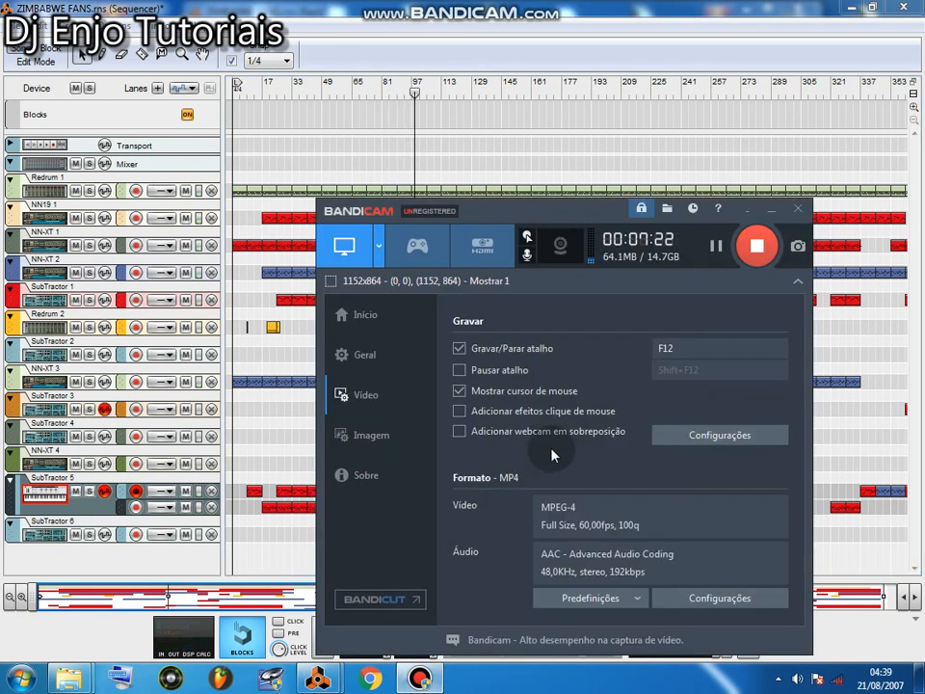